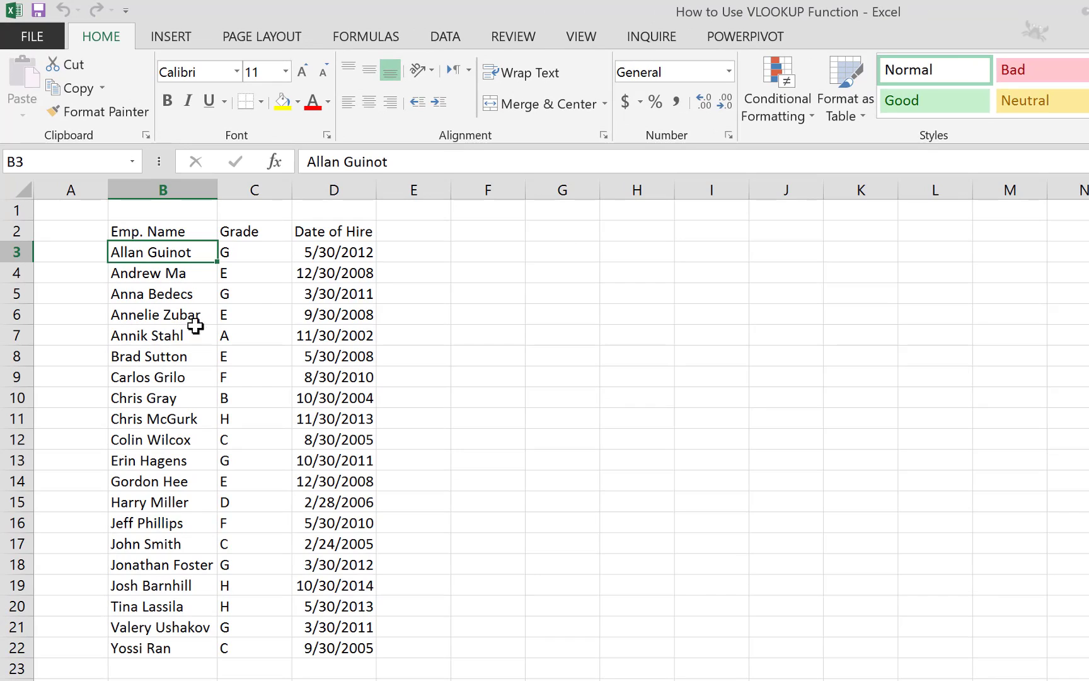
# Review the employees' grades and hire dates, then go to the Grade/Basic Salary sheet.
pyautogui.click(263, 289)
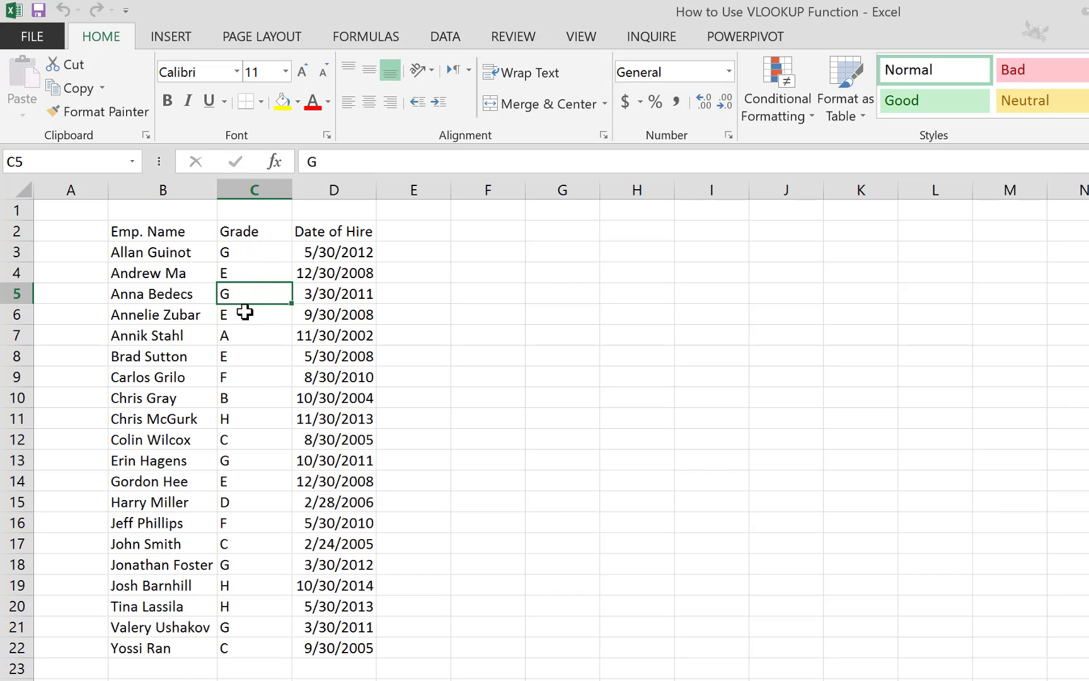
pyautogui.click(328, 295)
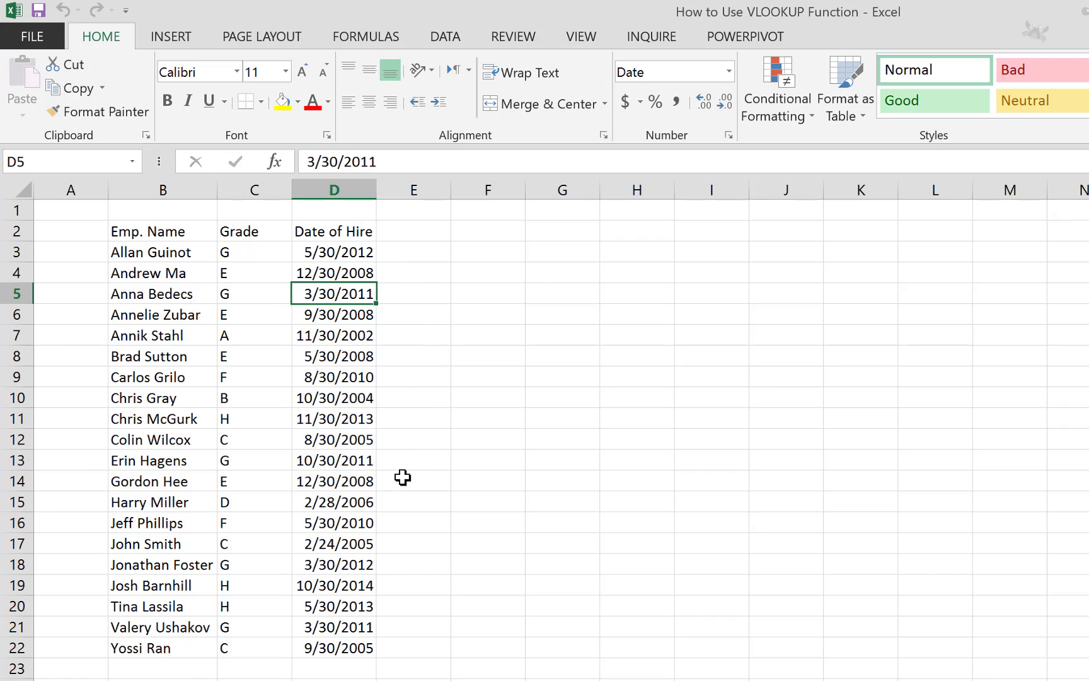
pyautogui.click(357, 493)
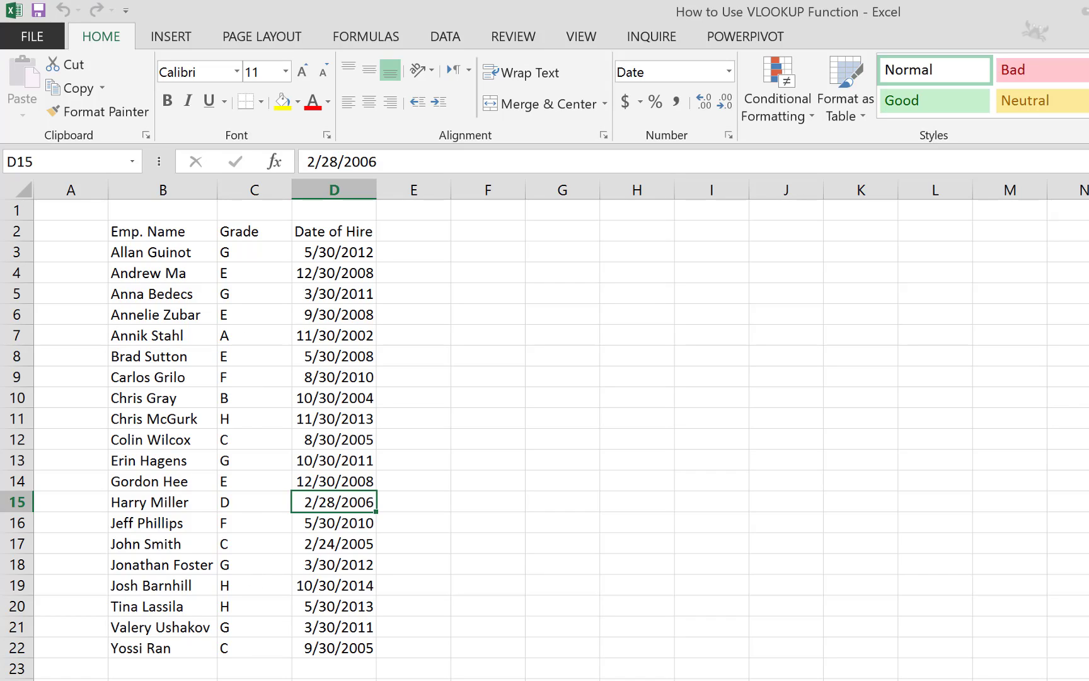
pyautogui.hotkey('ctrl', 'pagedown')
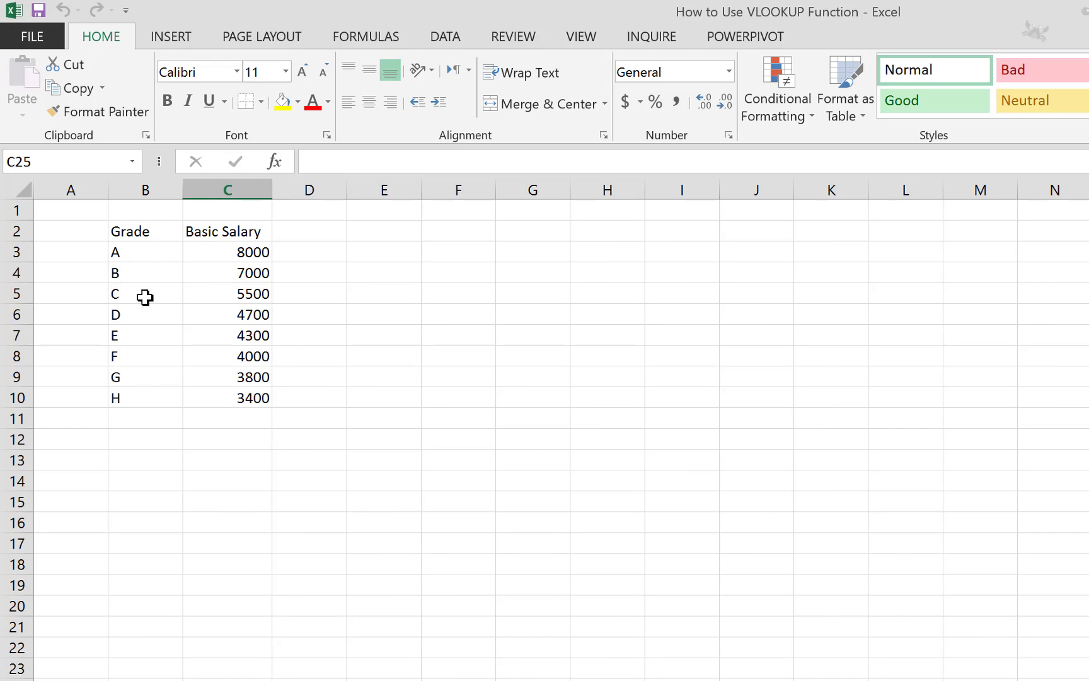
# Compare grade A's 8000 salary with the first employee's grade G on the employee list.
pyautogui.hotkey('ctrl', 'pageup')
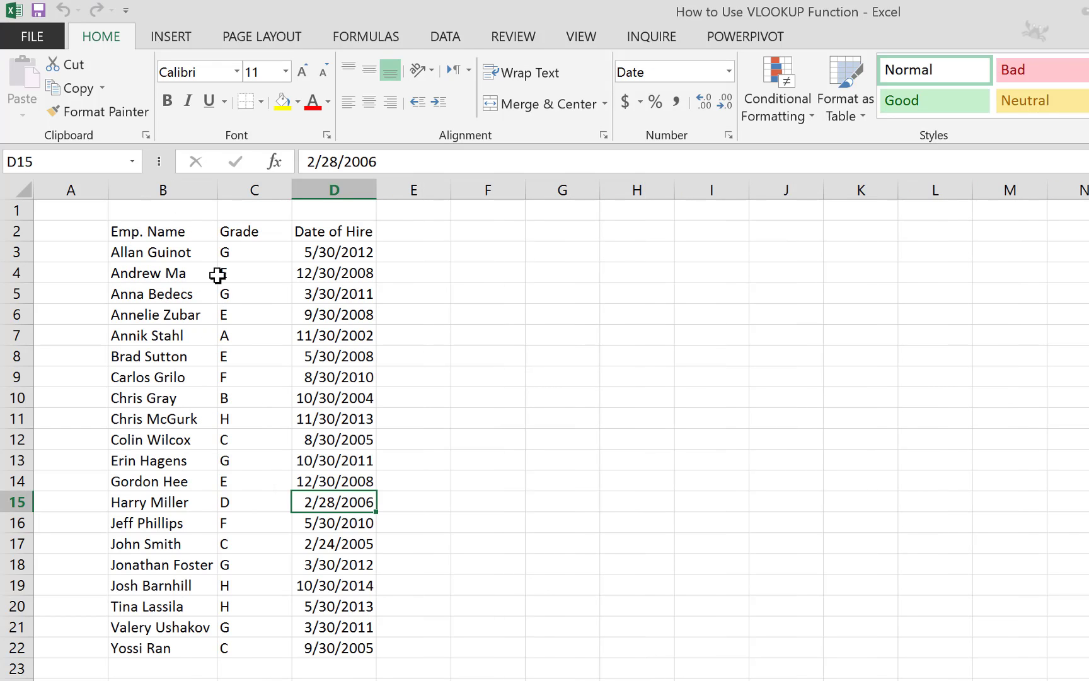
pyautogui.hotkey('ctrl', 'pagedown')
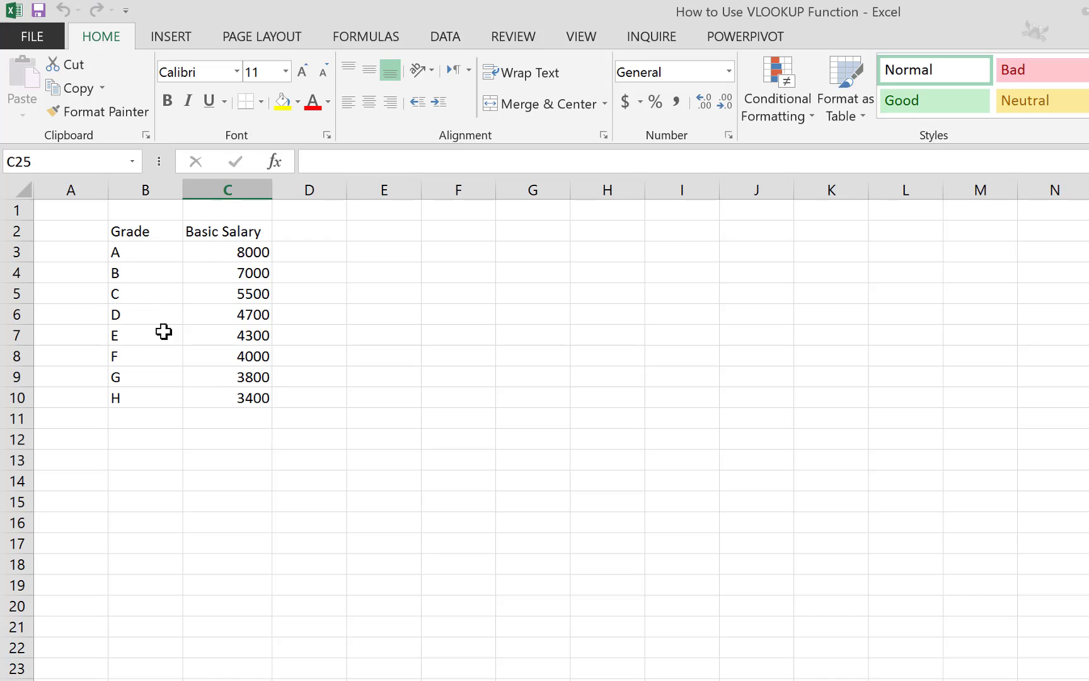
pyautogui.click(157, 253)
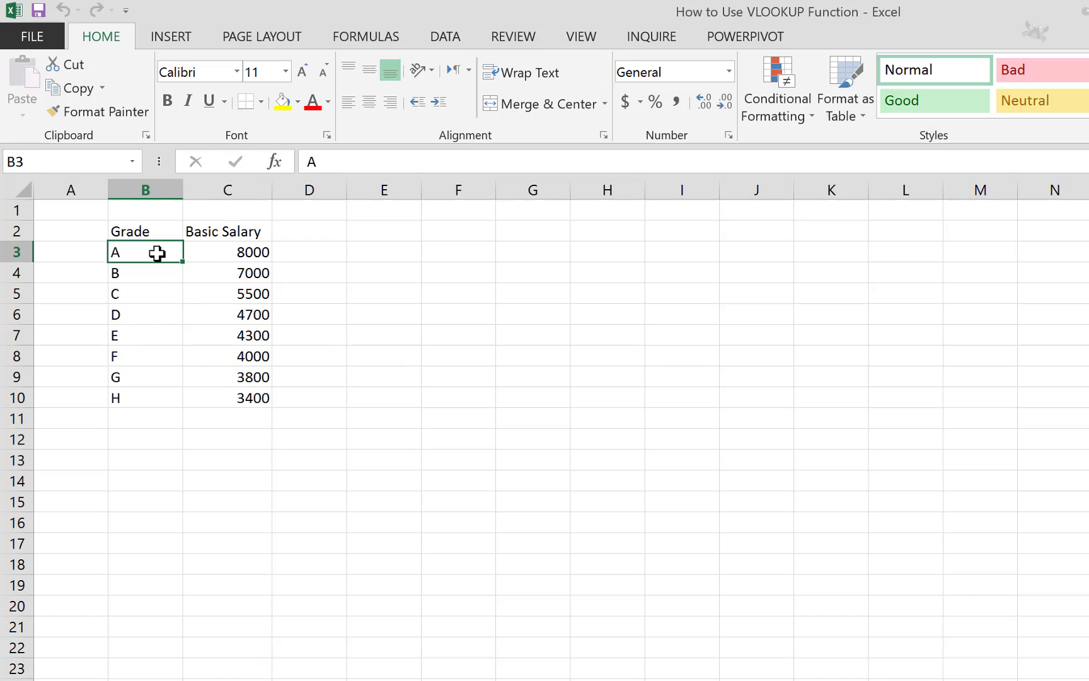
pyautogui.click(228, 253)
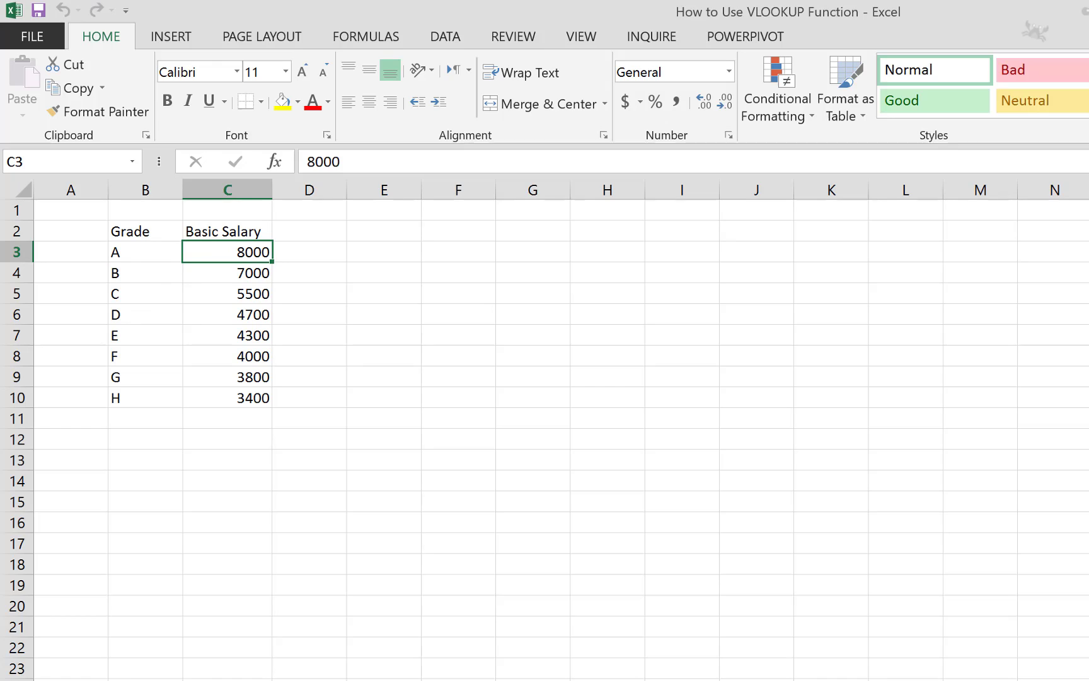
pyautogui.hotkey('ctrl', 'pageup')
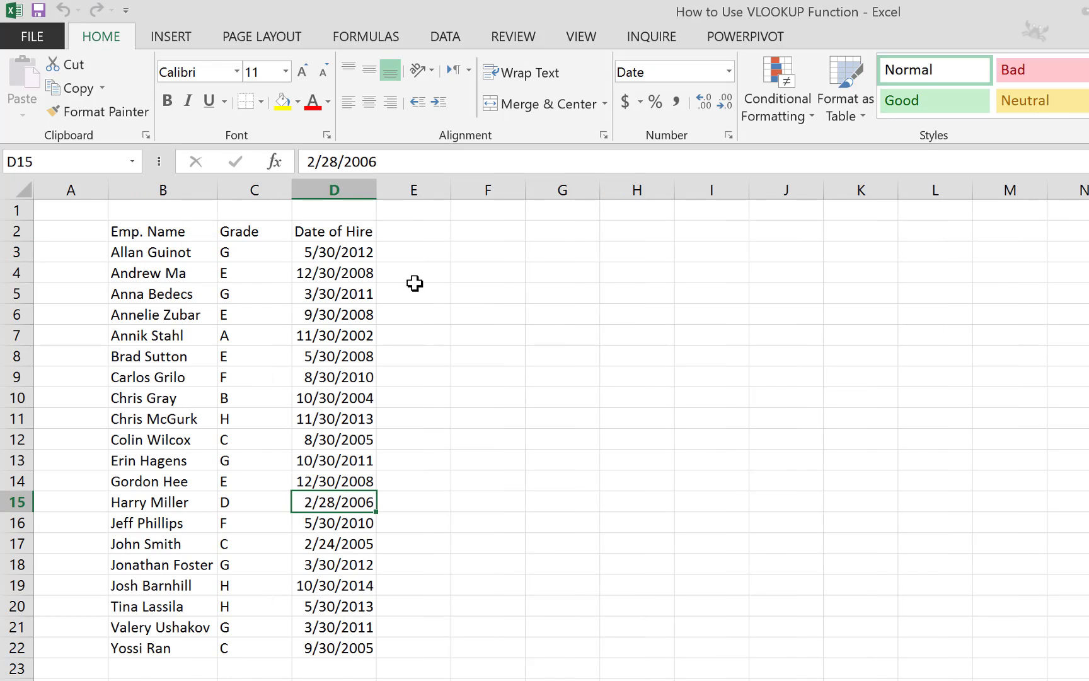
pyautogui.click(419, 257)
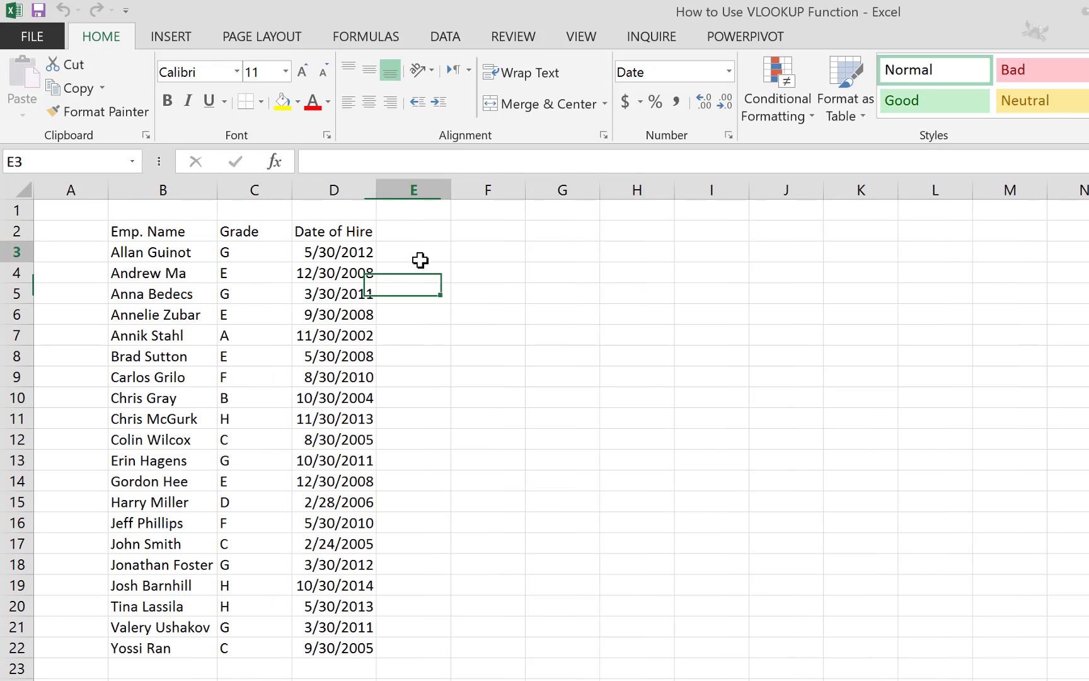
pyautogui.click(252, 255)
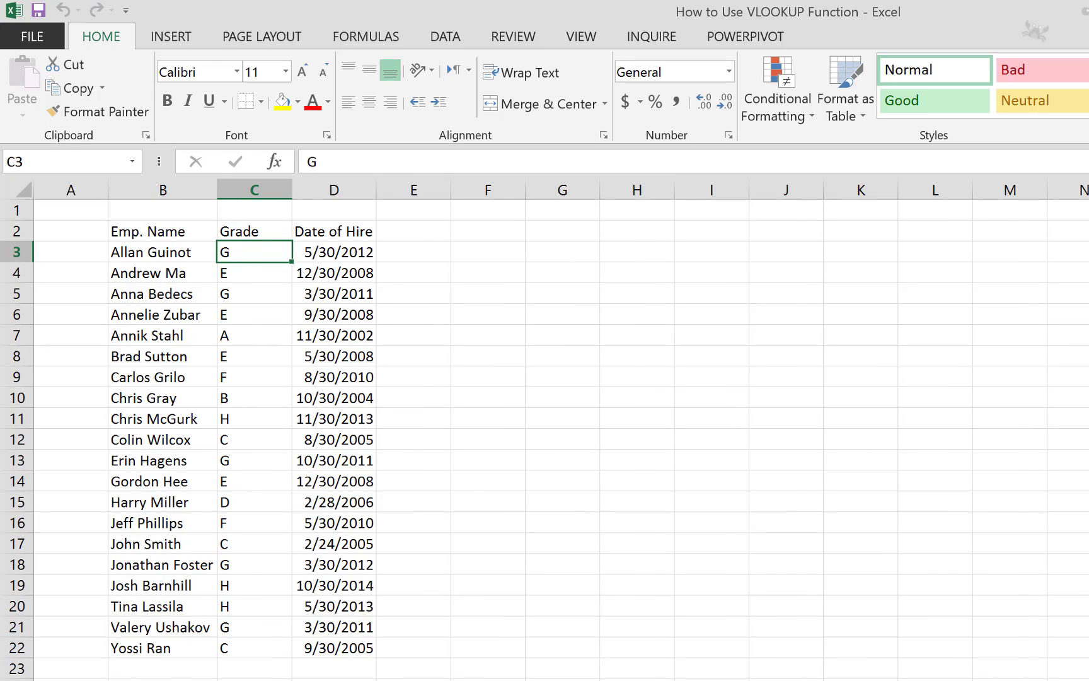
# Find grade G's salary of 3800 in the lookup table, then return to the employee list.
pyautogui.hotkey('ctrl', 'pagedown')
pyautogui.hscroll(2, 199, 286)
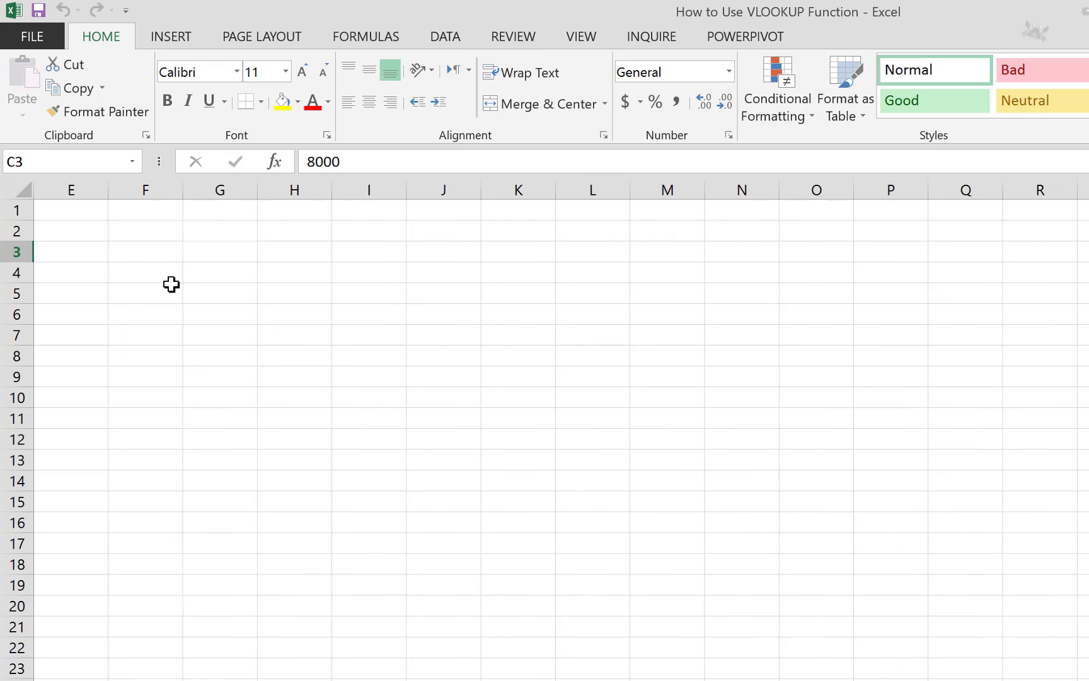
pyautogui.hscroll(-2, 176, 286)
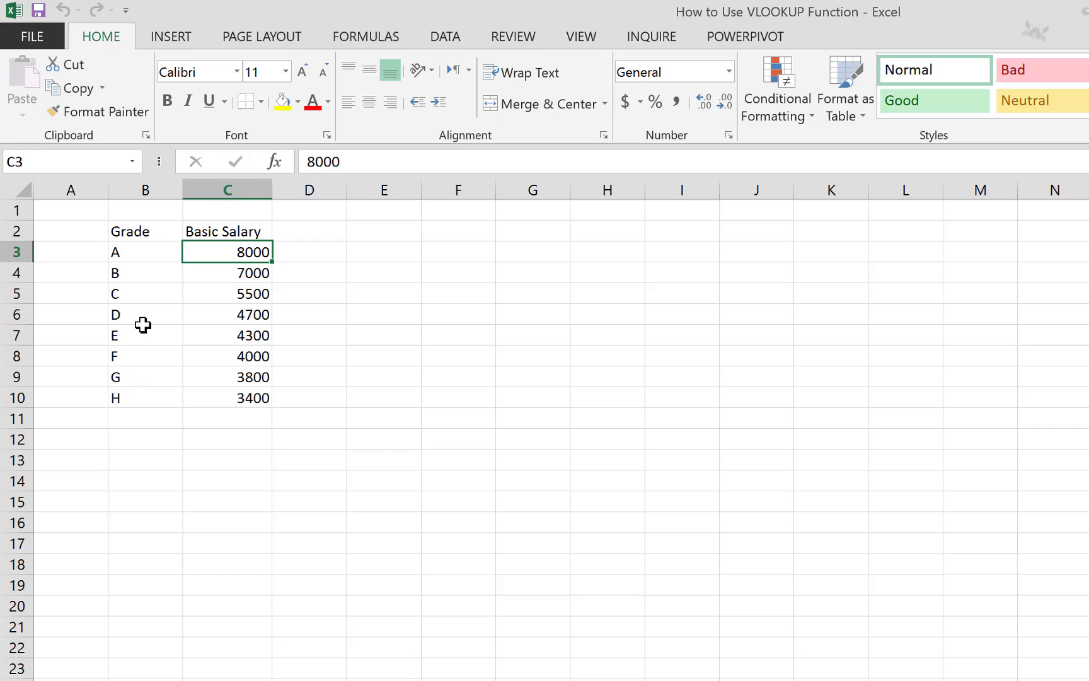
pyautogui.click(138, 378)
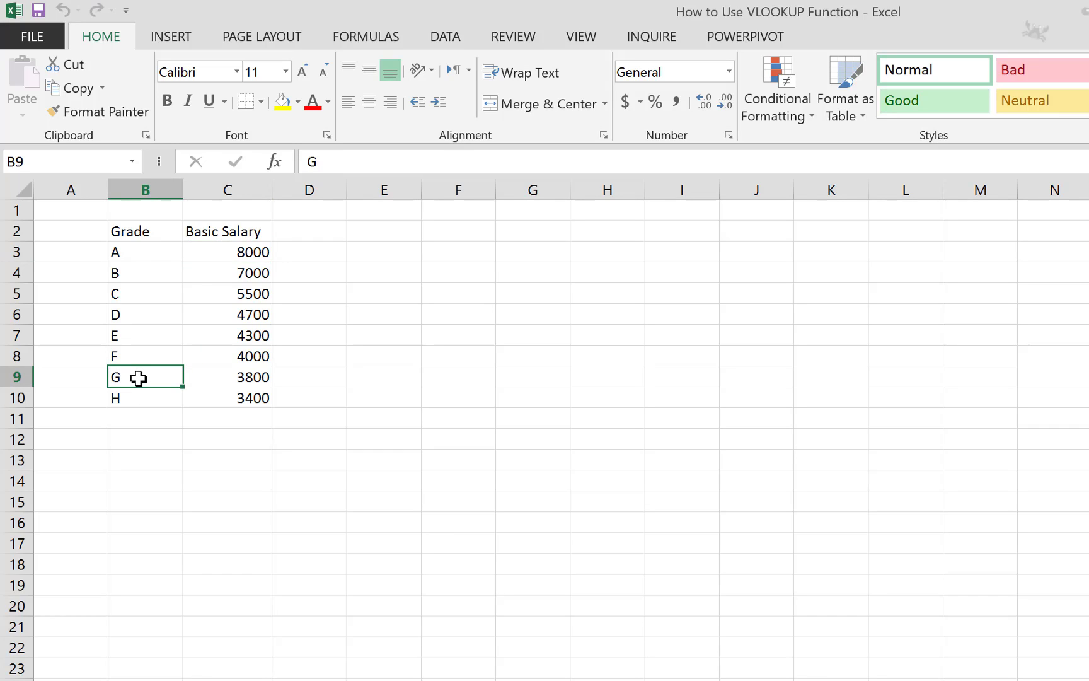
pyautogui.click(233, 379)
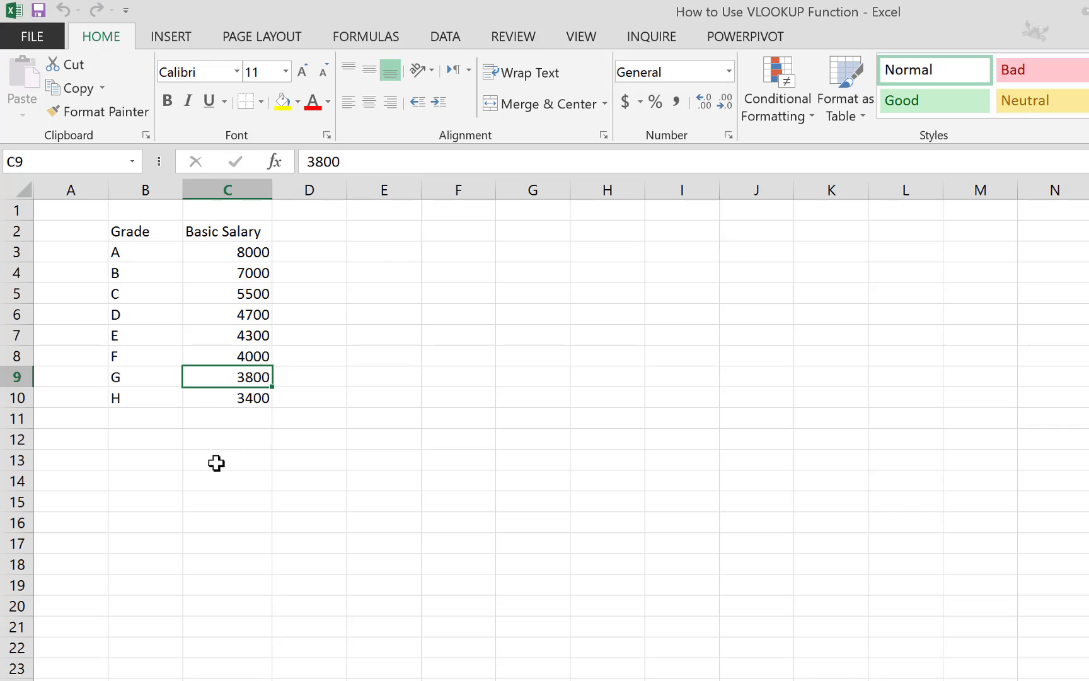
pyautogui.hotkey('ctrl', 'pageup')
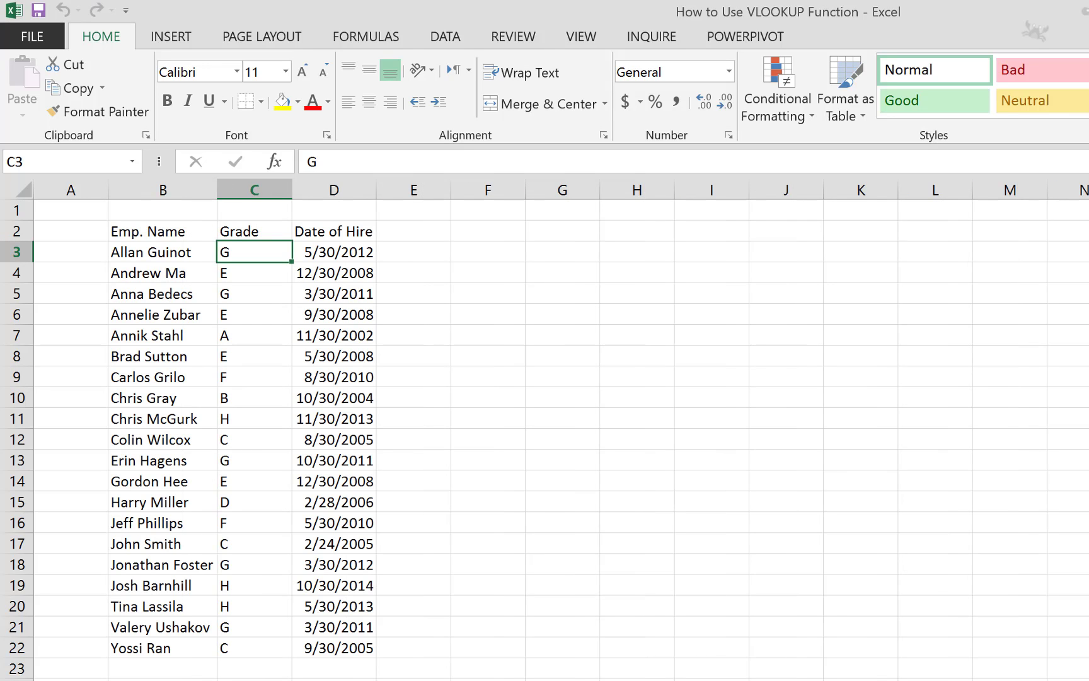
pyautogui.click(339, 252)
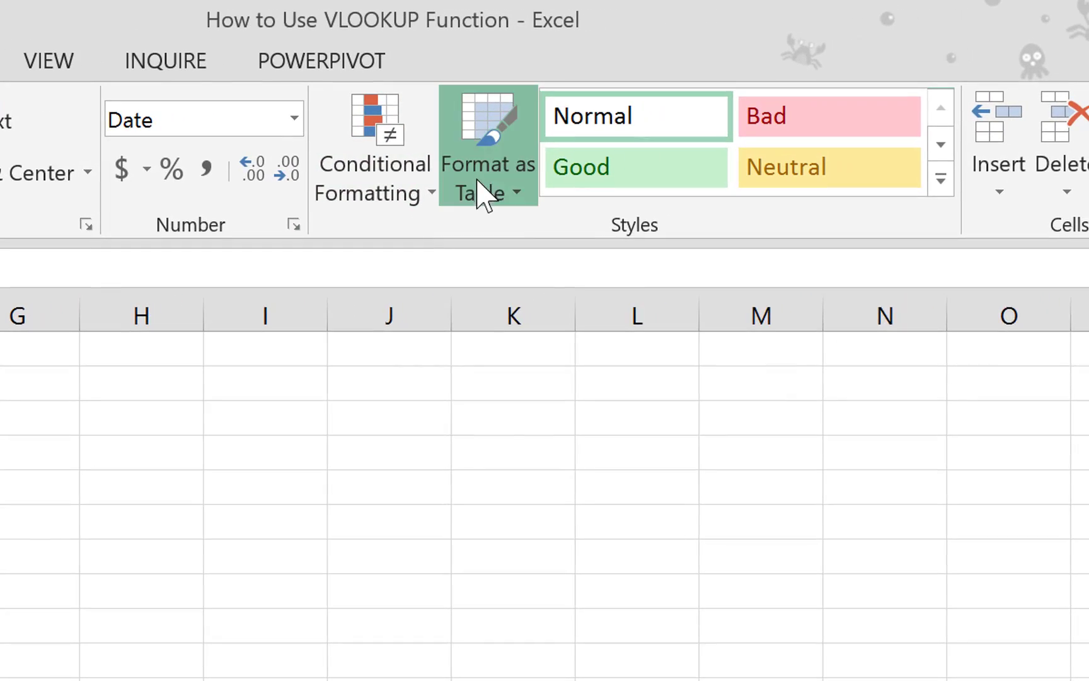
# Format B2:D22 as a table with headers using a light banded style.
pyautogui.click(520, 186)
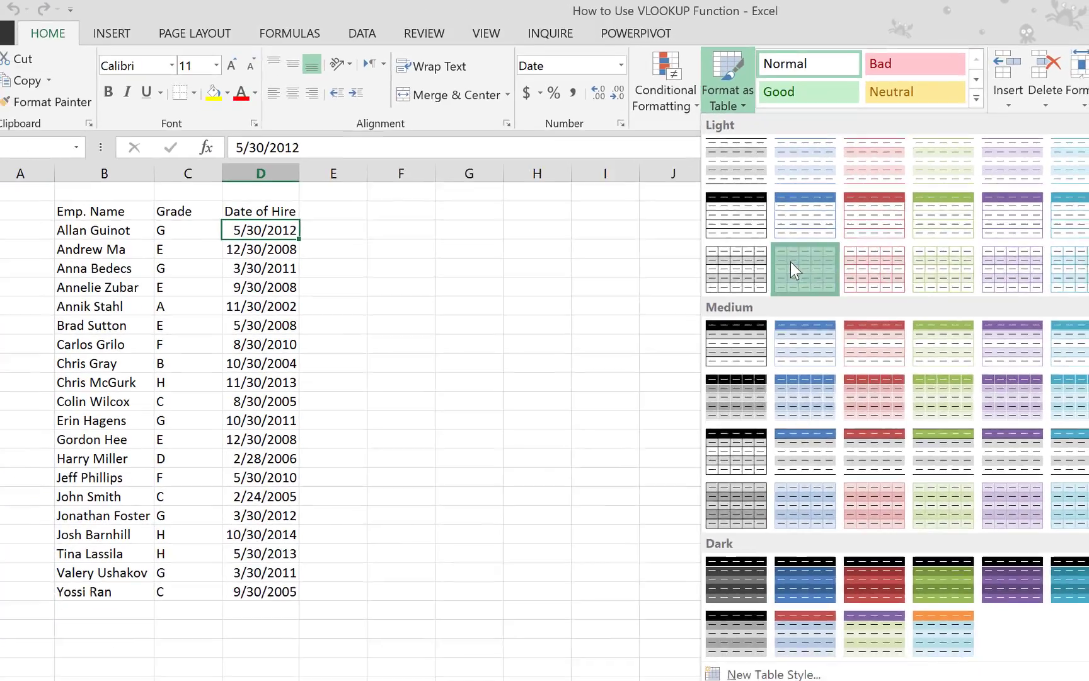
pyautogui.click(621, 479)
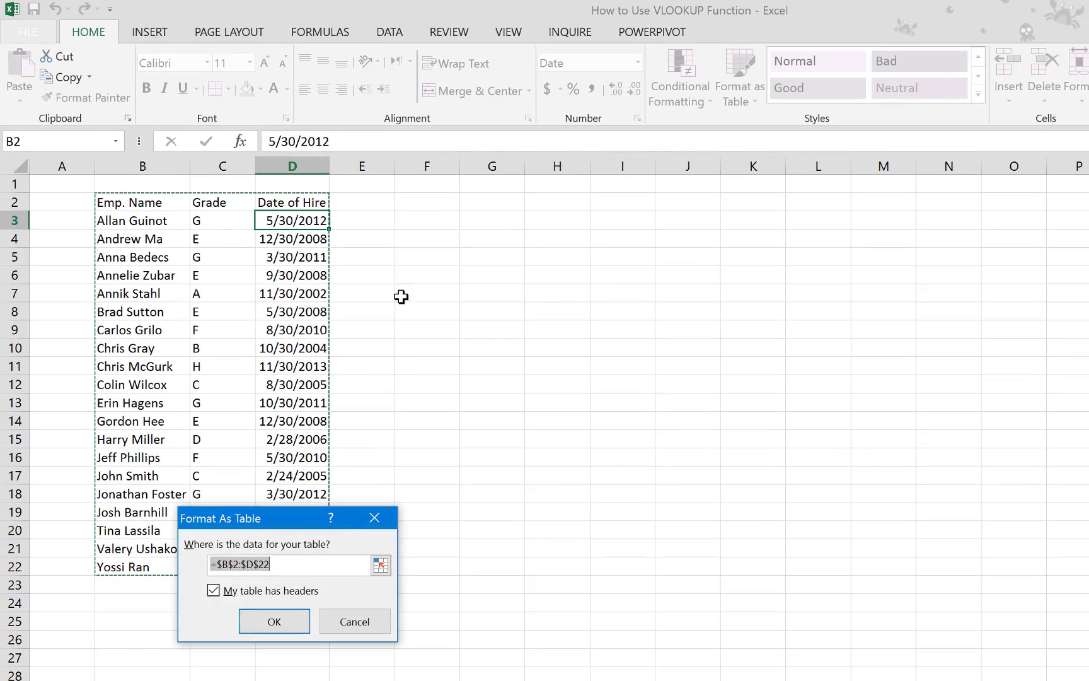
pyautogui.click(265, 622)
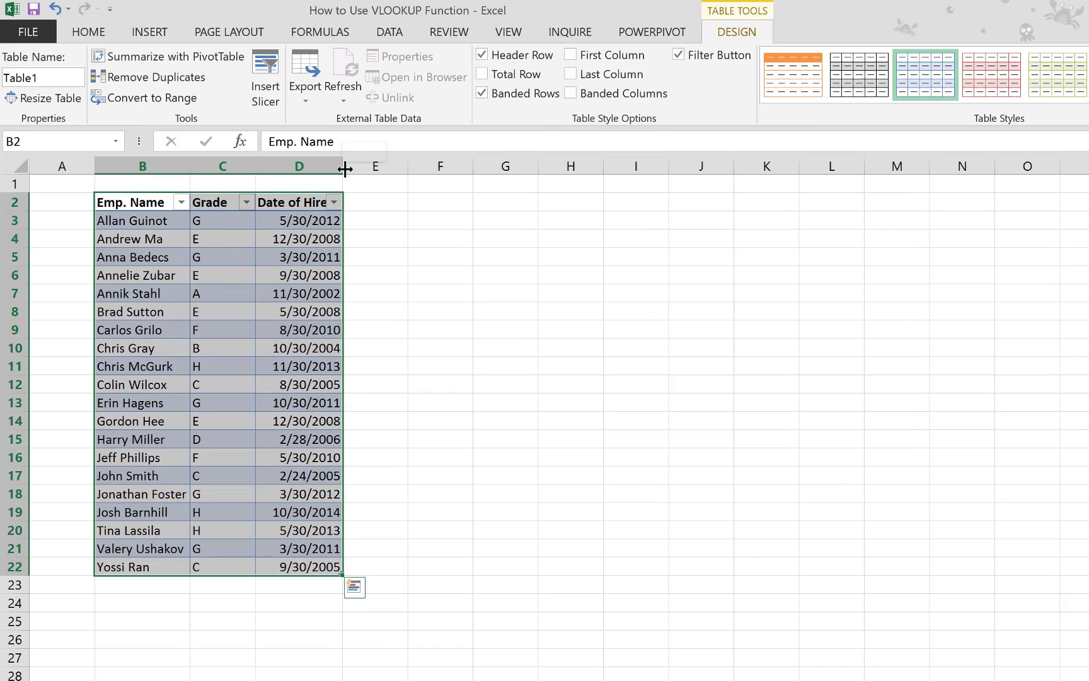
# Widen the Date of Hire column and rename the table tblContracts.
pyautogui.moveTo(345, 169); pyautogui.dragTo(365, 166)
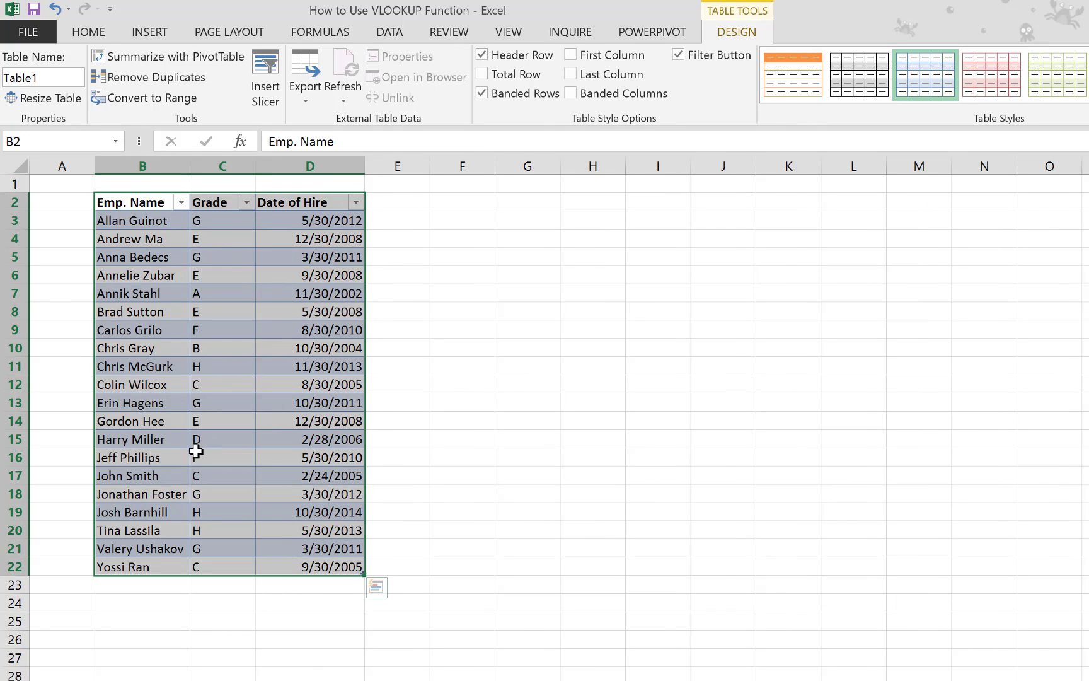
pyautogui.doubleClick(17, 78)
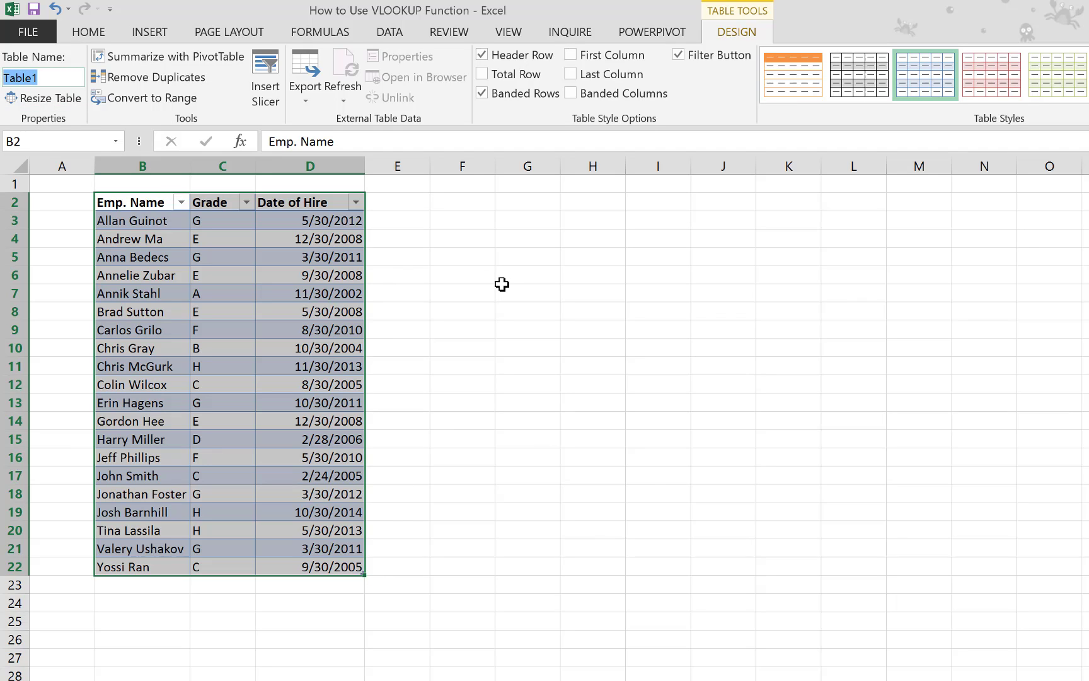
pyautogui.write('tblContracts')
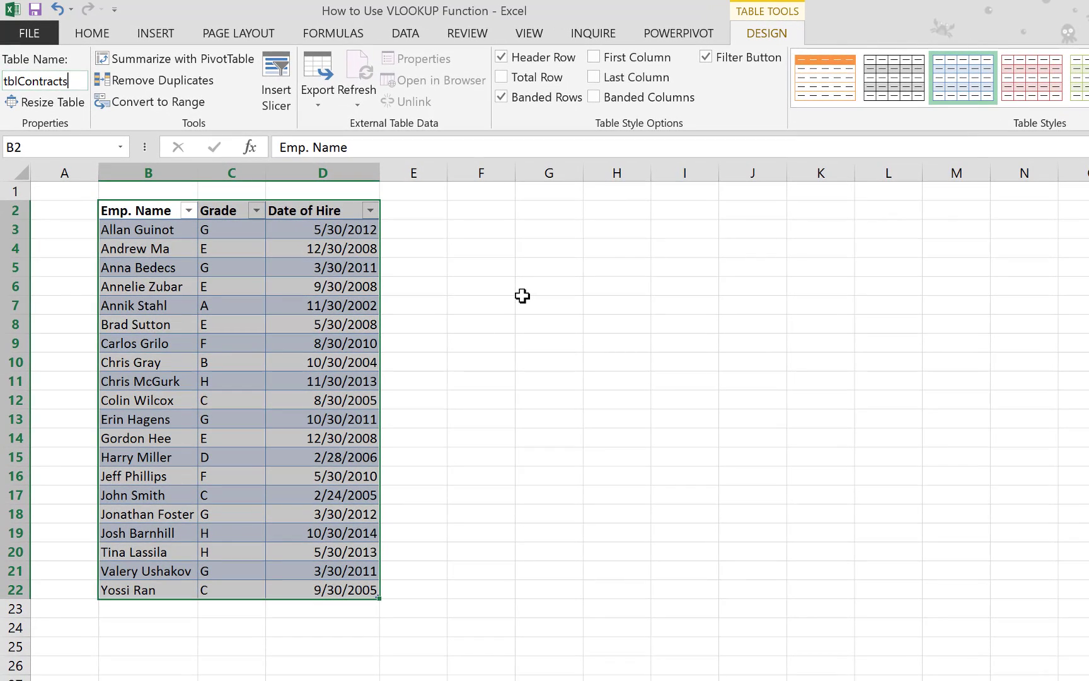
# Confirm the tblContracts name and select a cell in the Grade/Basic Salary list.
pyautogui.click(346, 307)
pyautogui.hotkey('ctrl', 'pagedown')
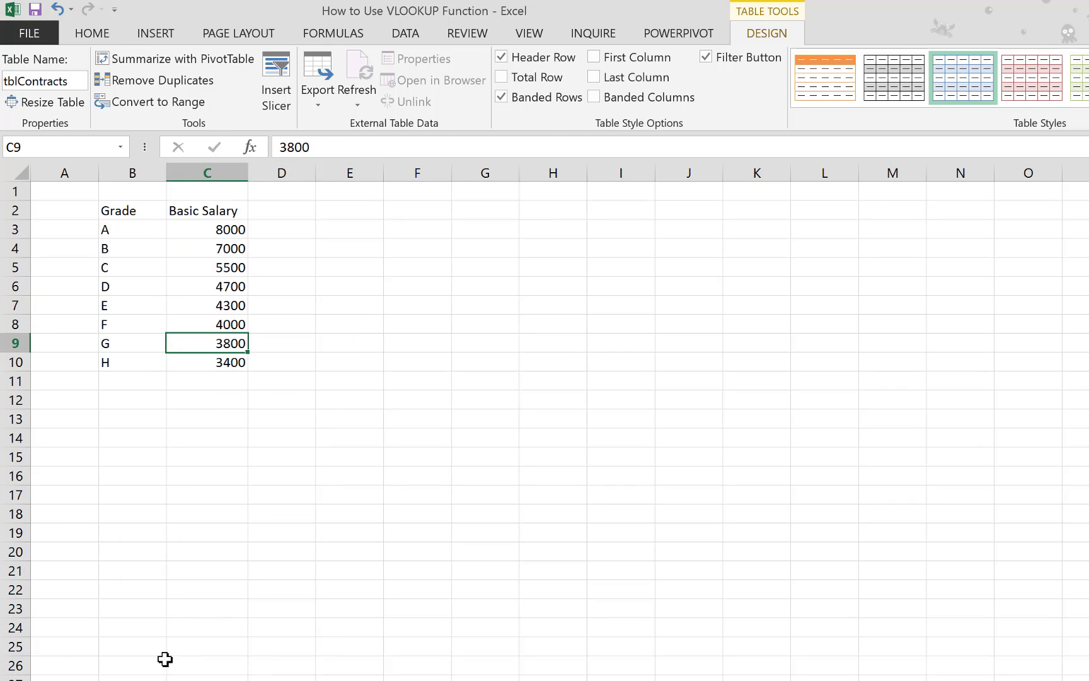
pyautogui.click(184, 248)
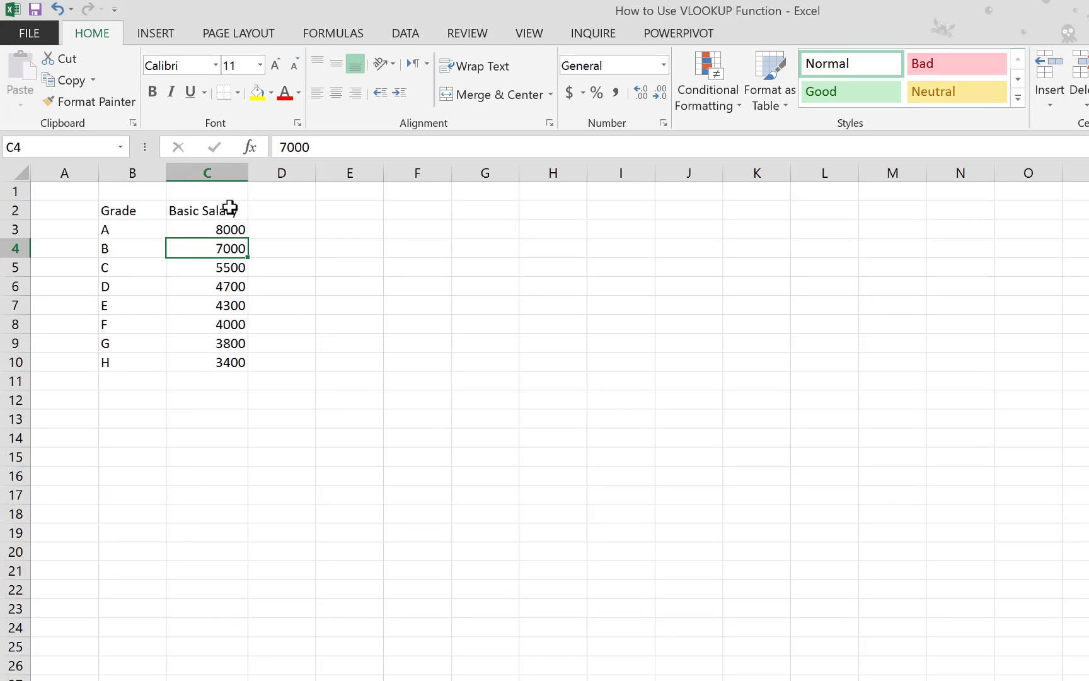
# Format the grade and salary list as a table with headers and name it tblSalary.
pyautogui.click(767, 106)
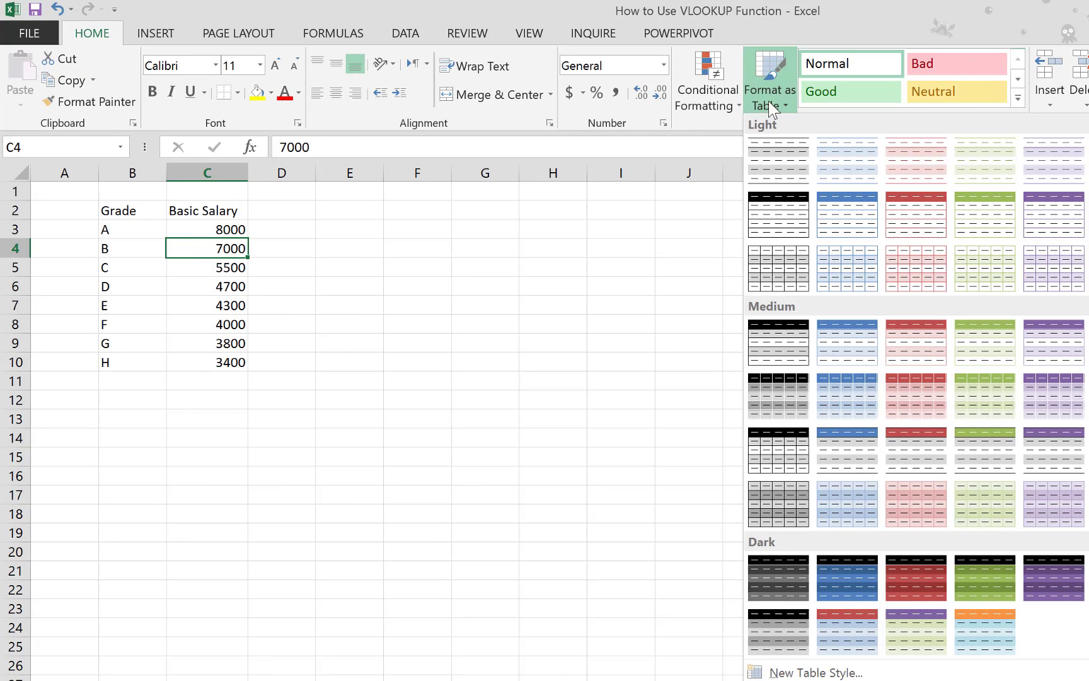
pyautogui.click(834, 267)
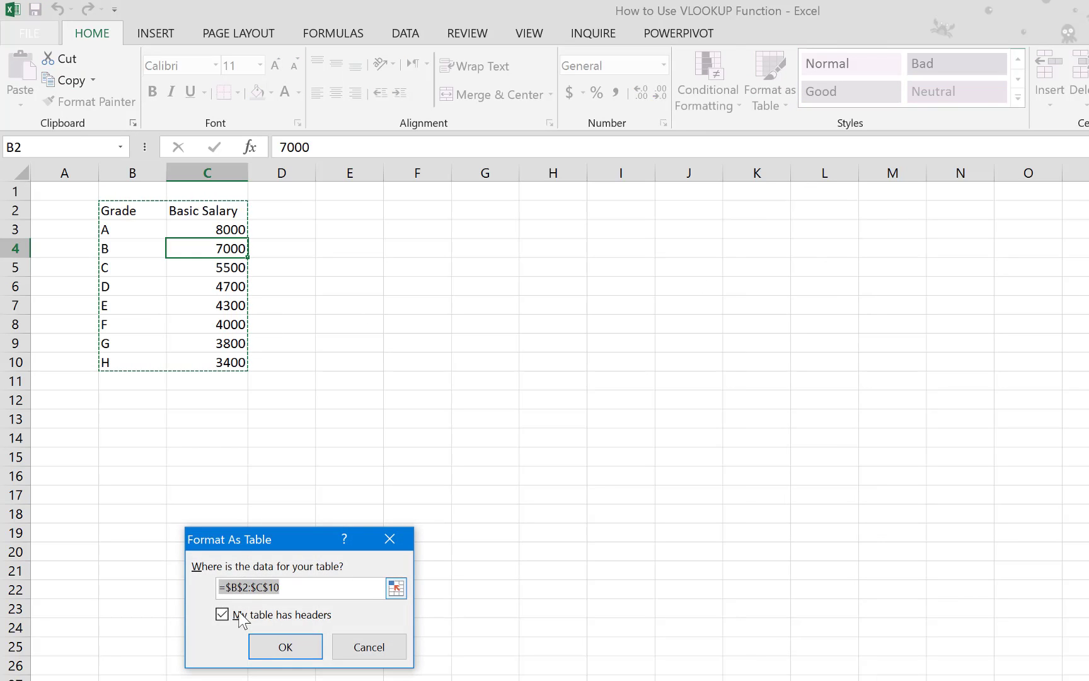
pyautogui.click(283, 646)
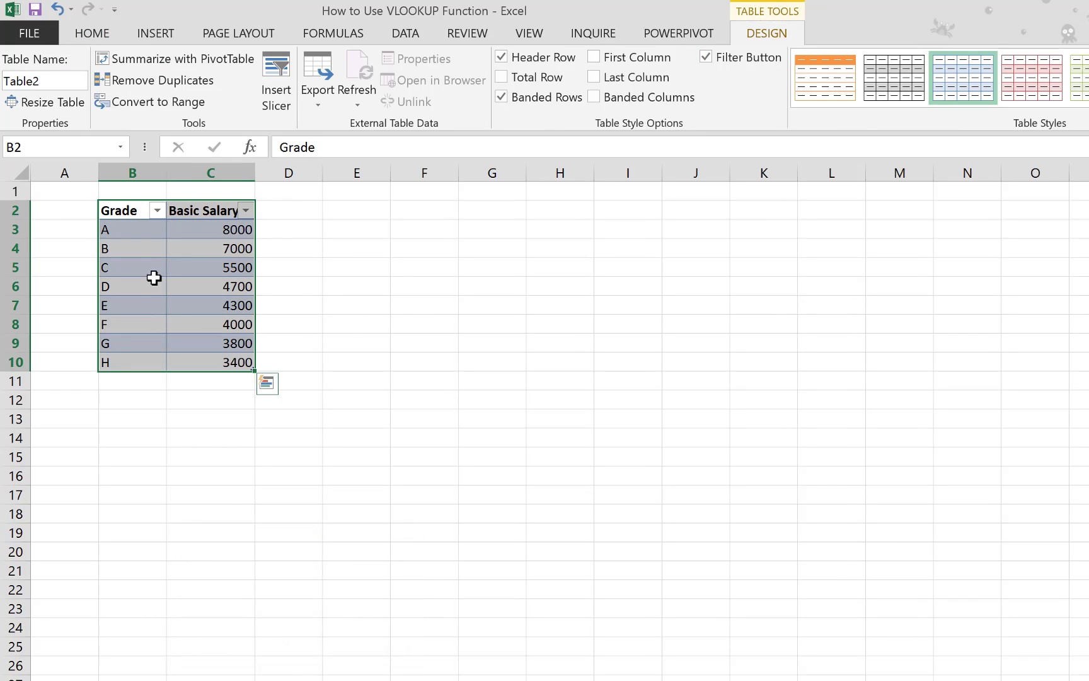
pyautogui.click(69, 87)
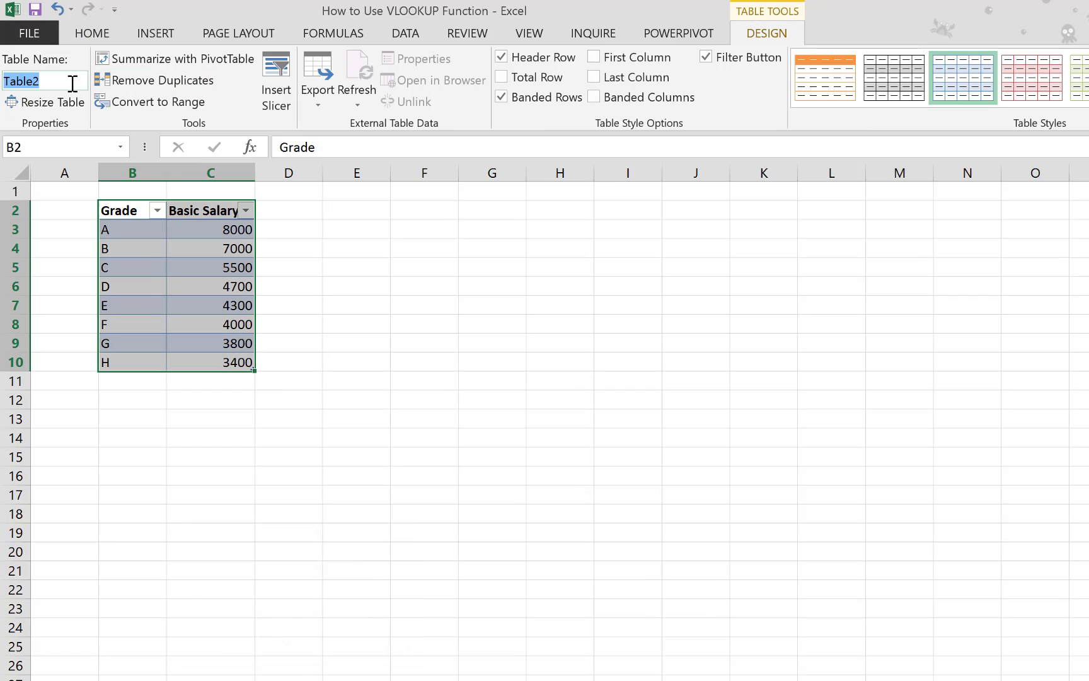
pyautogui.write('tblContracts')
# Widen column E and enter the header 'Basic Salary' in E2 to extend the contracts table.
pyautogui.click(165, 674)
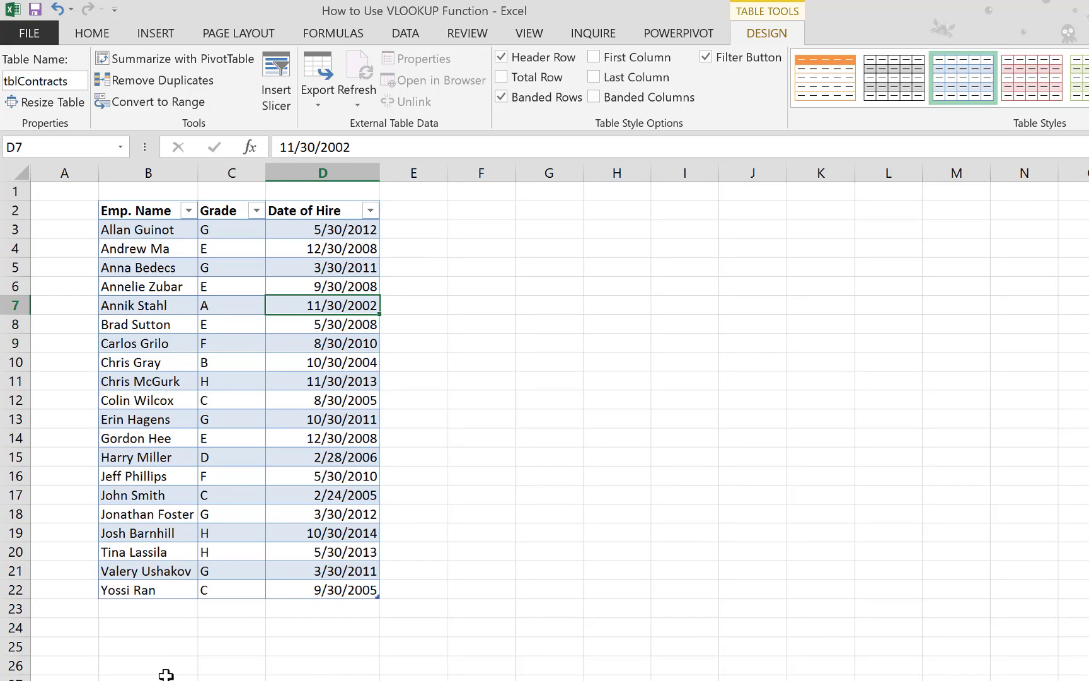
pyautogui.click(412, 210)
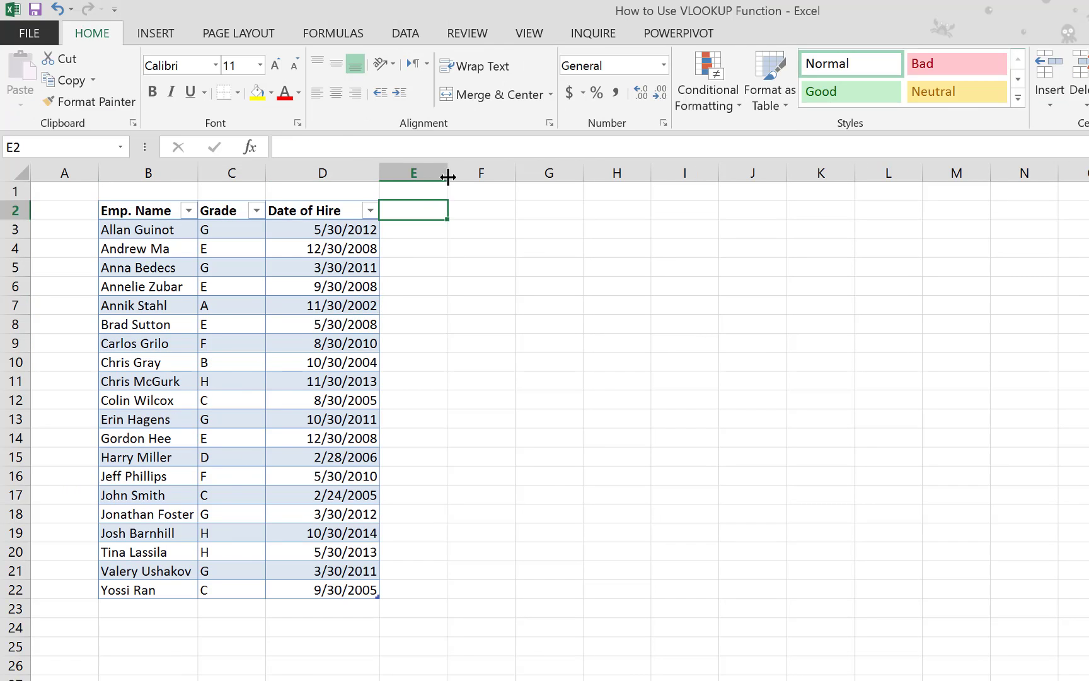
pyautogui.moveTo(447, 171); pyautogui.dragTo(505, 171)
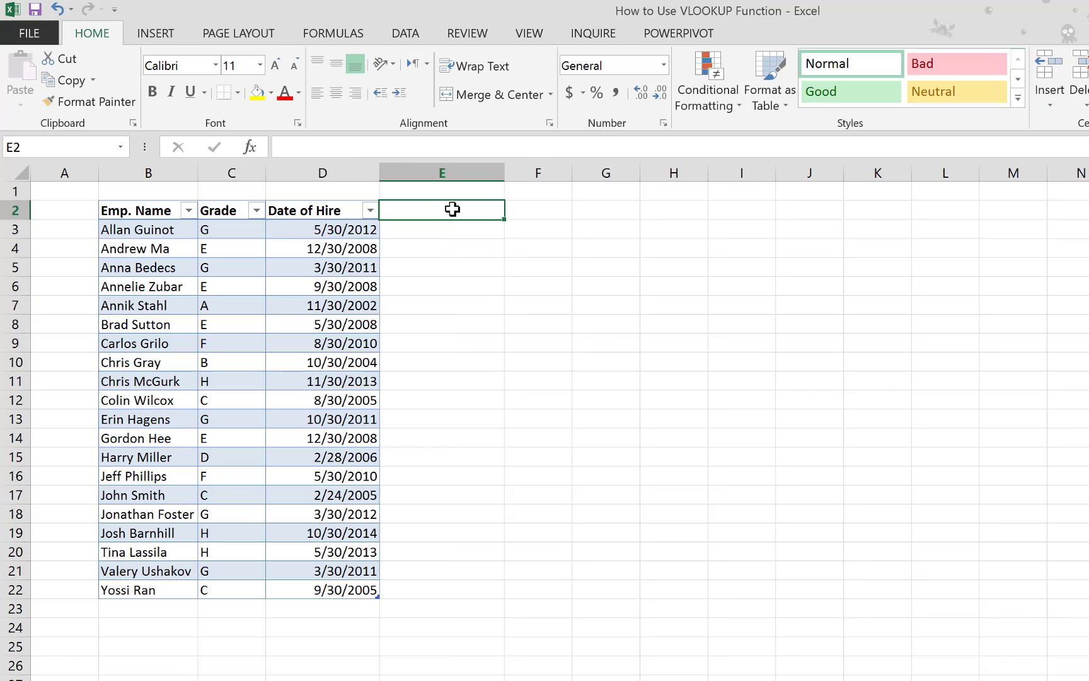
pyautogui.write('Basic')
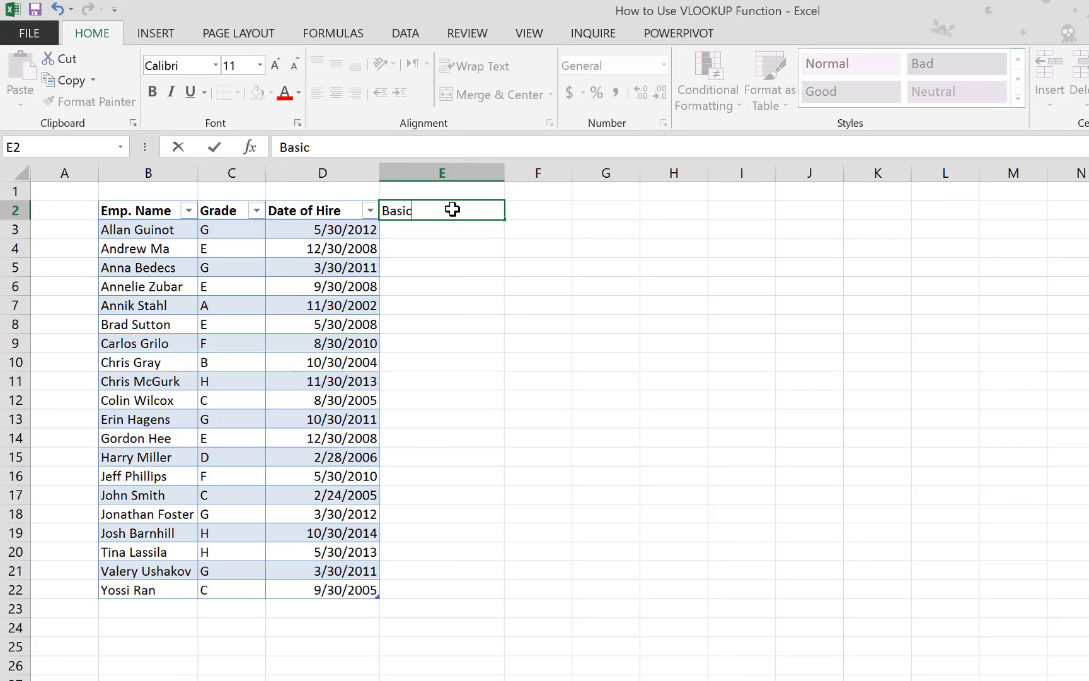
pyautogui.write(' Salary')
pyautogui.press('Return')
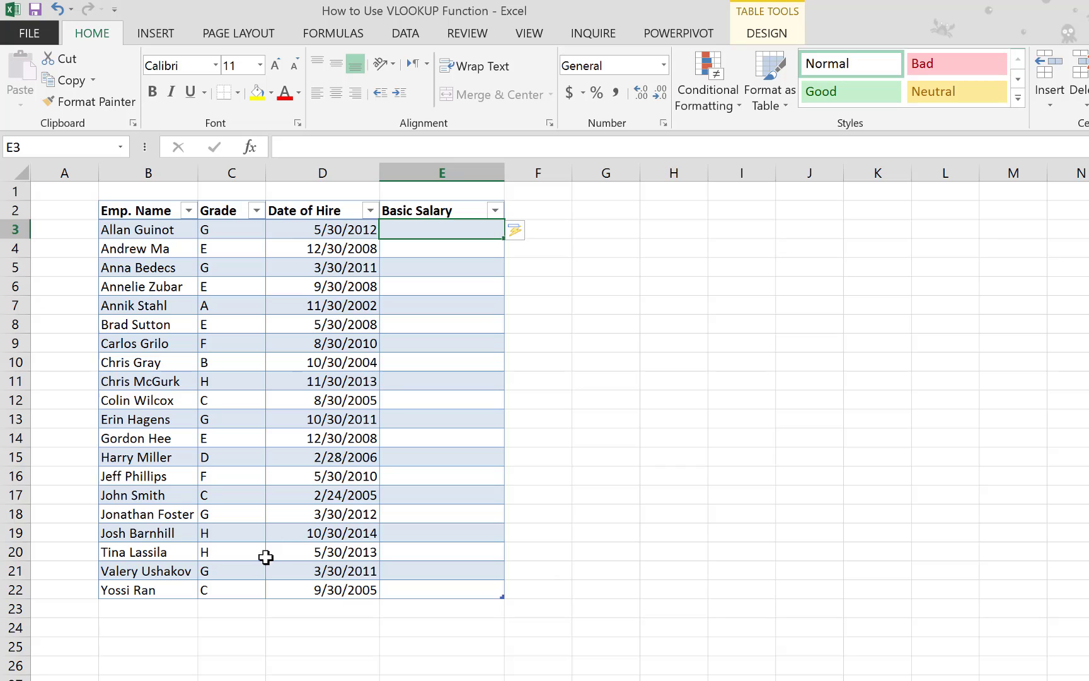
pyautogui.click(137, 608)
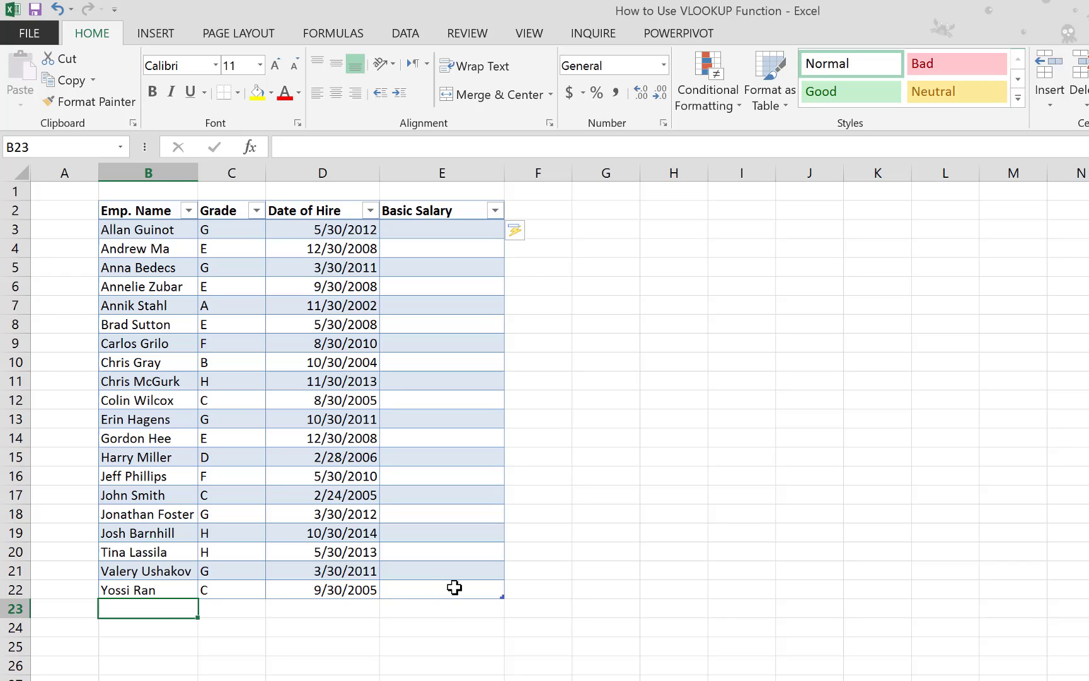
pyautogui.click(408, 227)
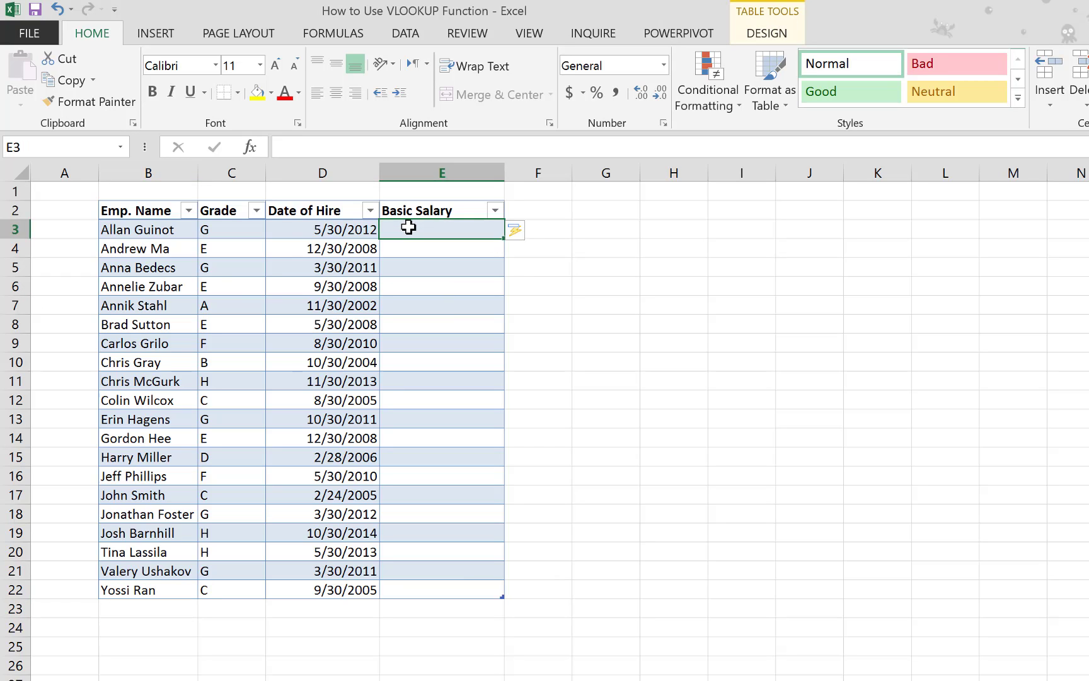
pyautogui.write('=v')
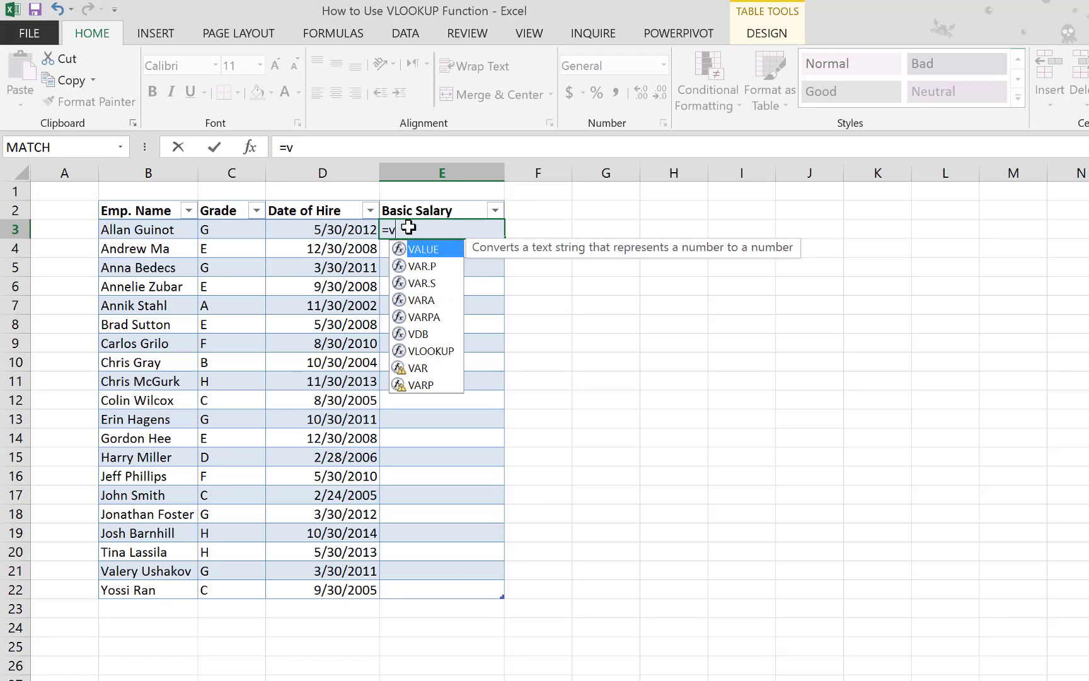
pyautogui.write('l')
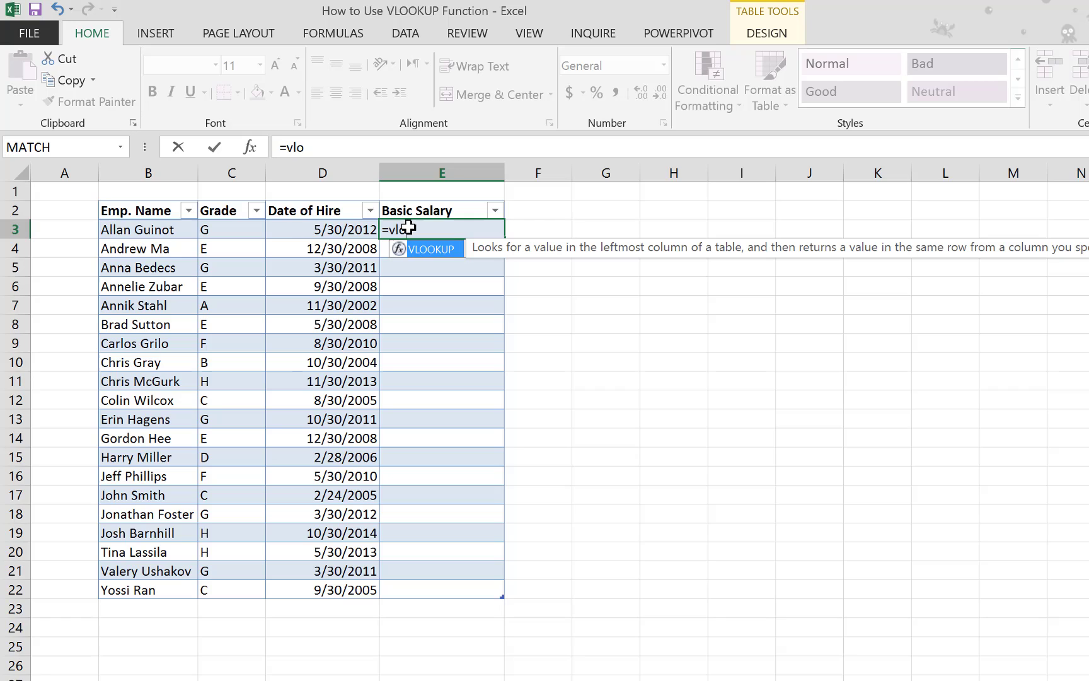
pyautogui.write('o')
pyautogui.press('Tab')
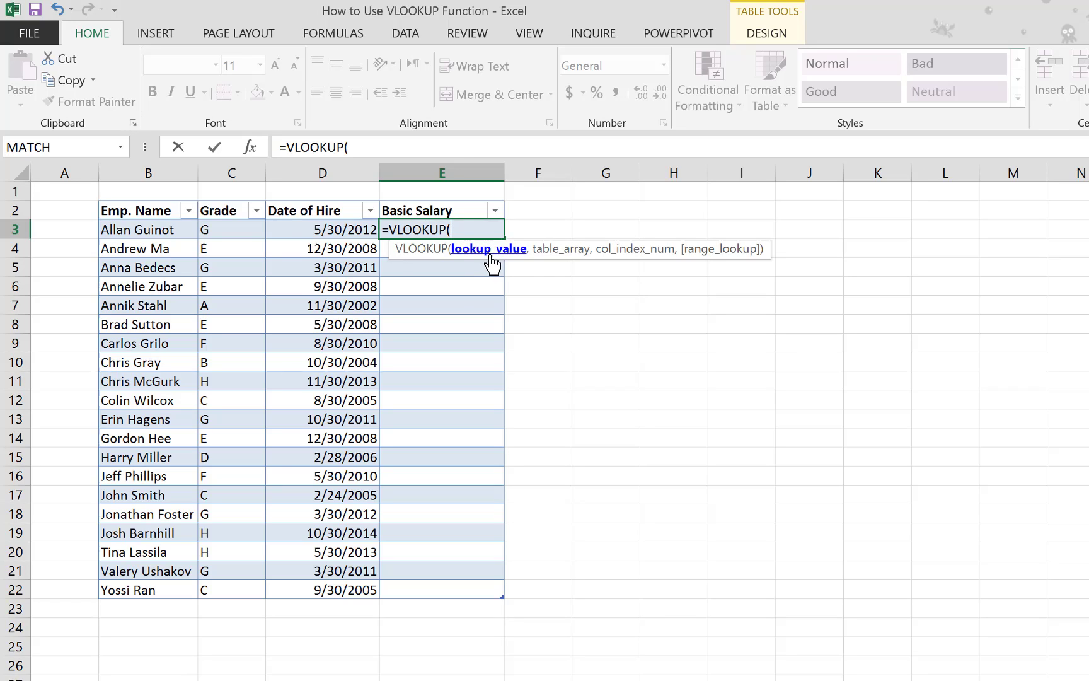
pyautogui.click(233, 233)
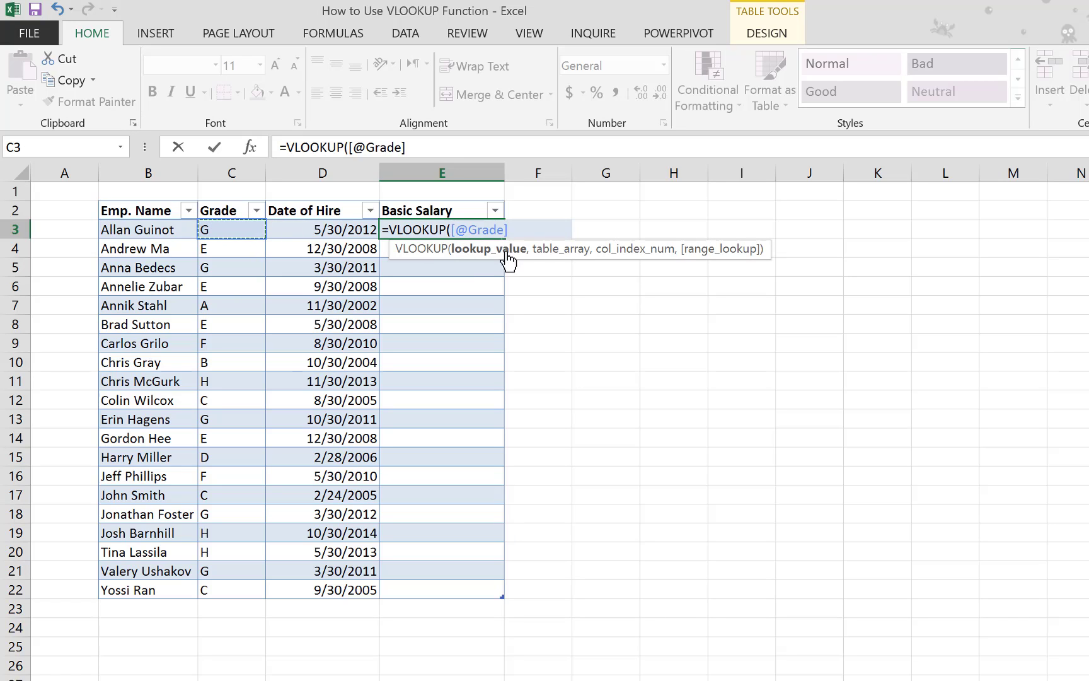
pyautogui.write(',')
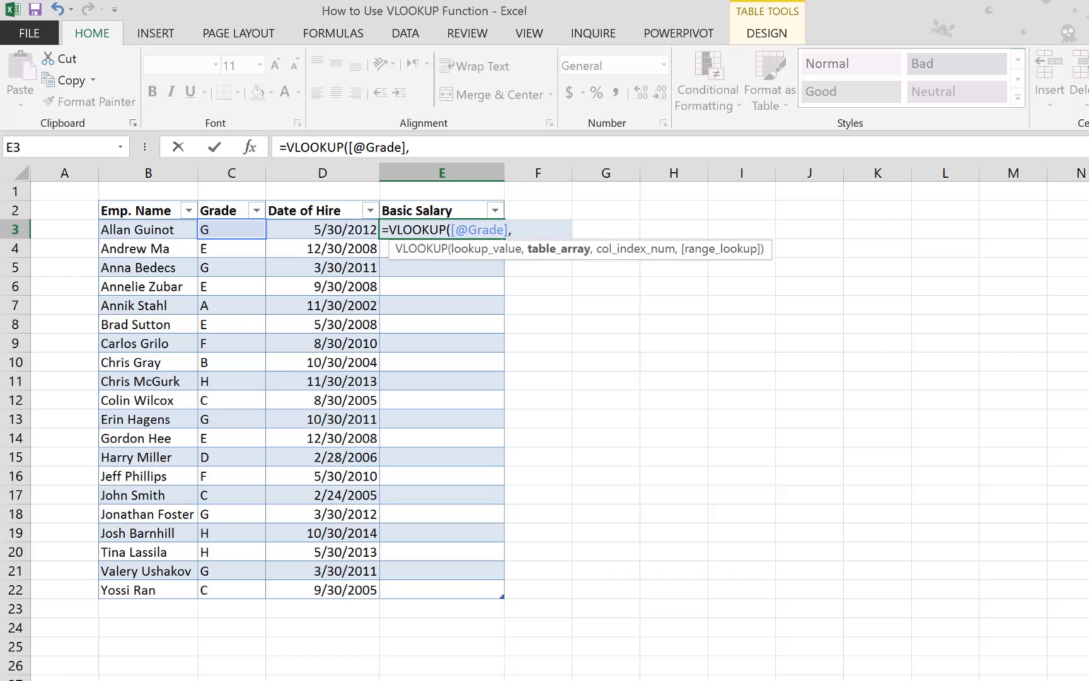
pyautogui.hotkey('ctrl', 'pagedown')
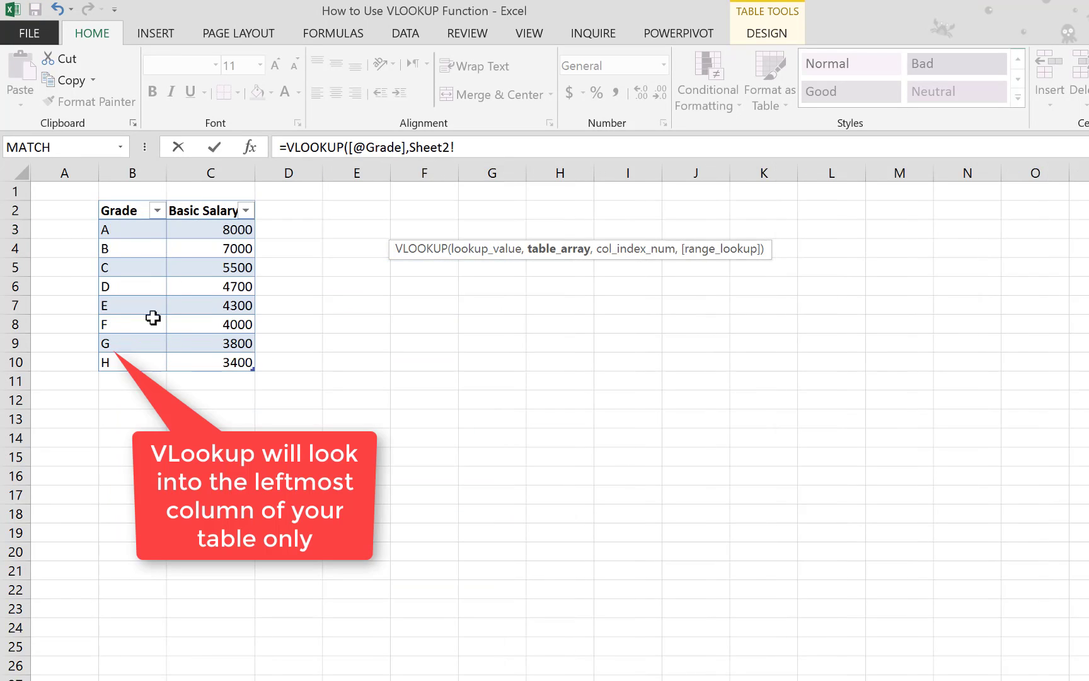
# Select B3:C10 so the VLOOKUP table array becomes tblSalary.
pyautogui.click(142, 231)
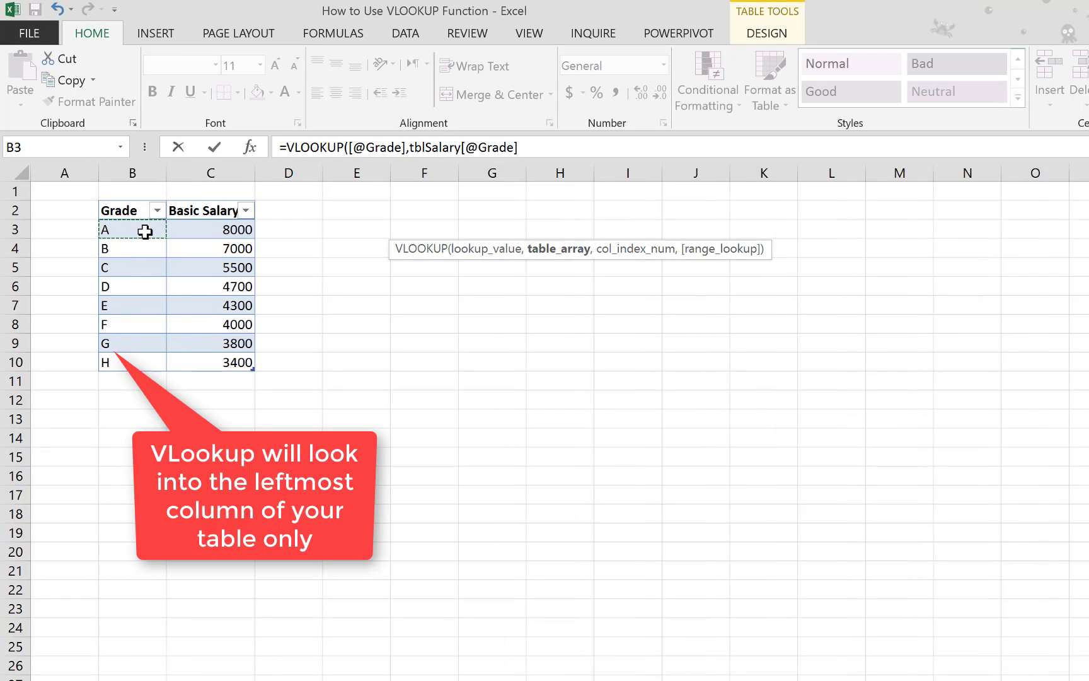
pyautogui.moveTo(145, 231); pyautogui.dragTo(207, 304)
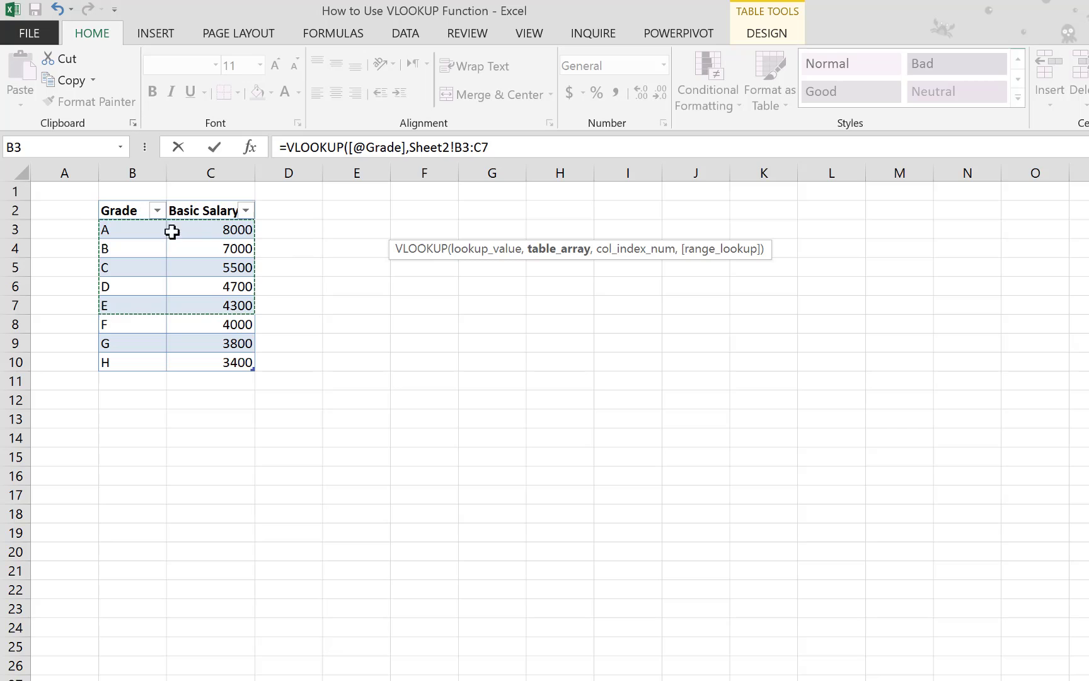
pyautogui.moveTo(149, 231); pyautogui.dragTo(232, 364)
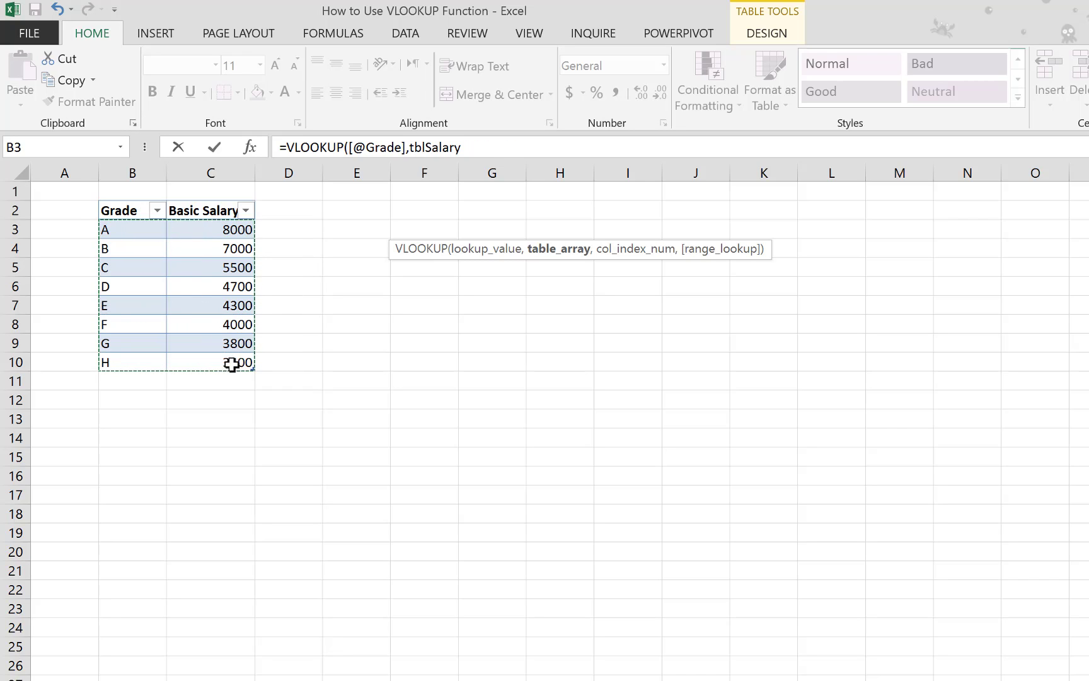
pyautogui.click(443, 147)
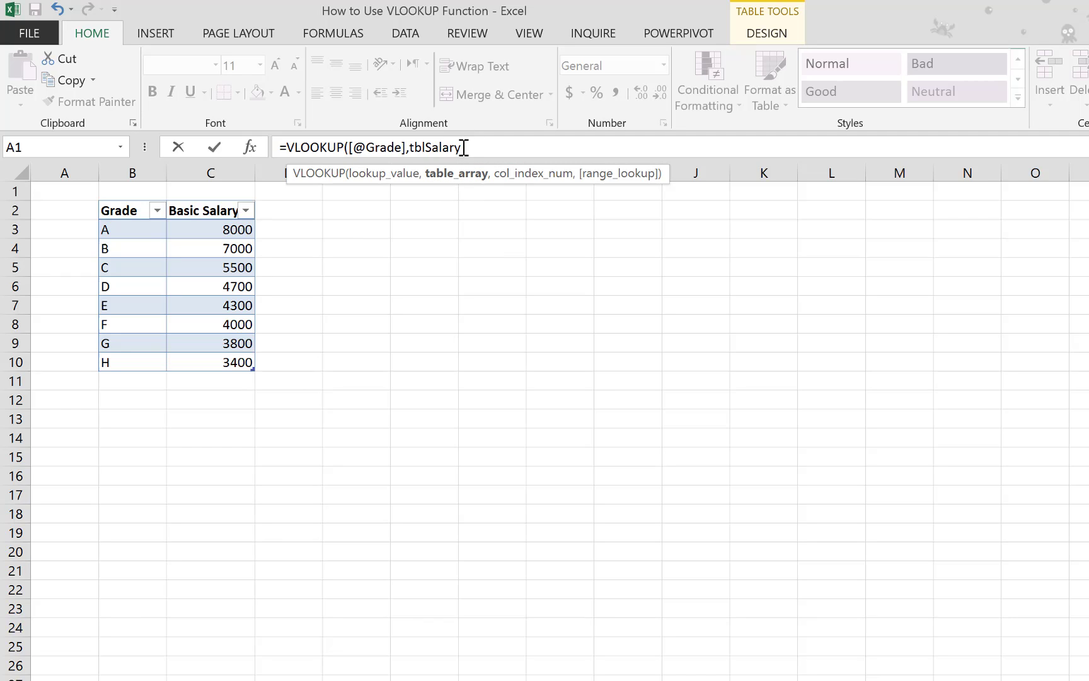
# Finish the formula with column 2 and FALSE, filling every Basic Salary cell.
pyautogui.write(',2')
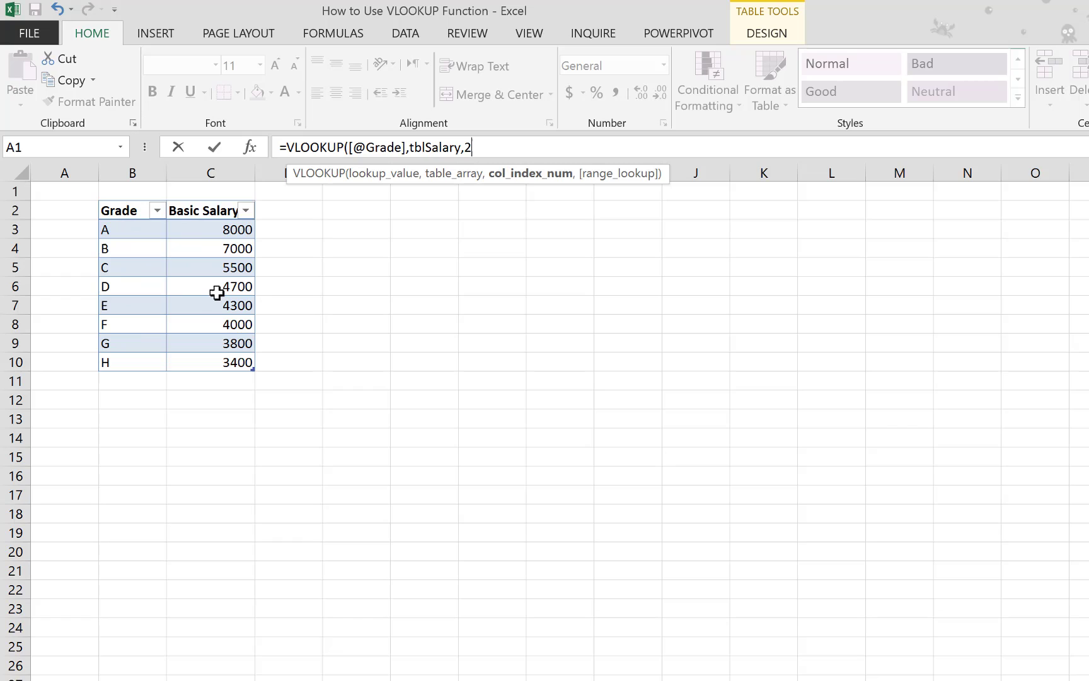
pyautogui.write(',')
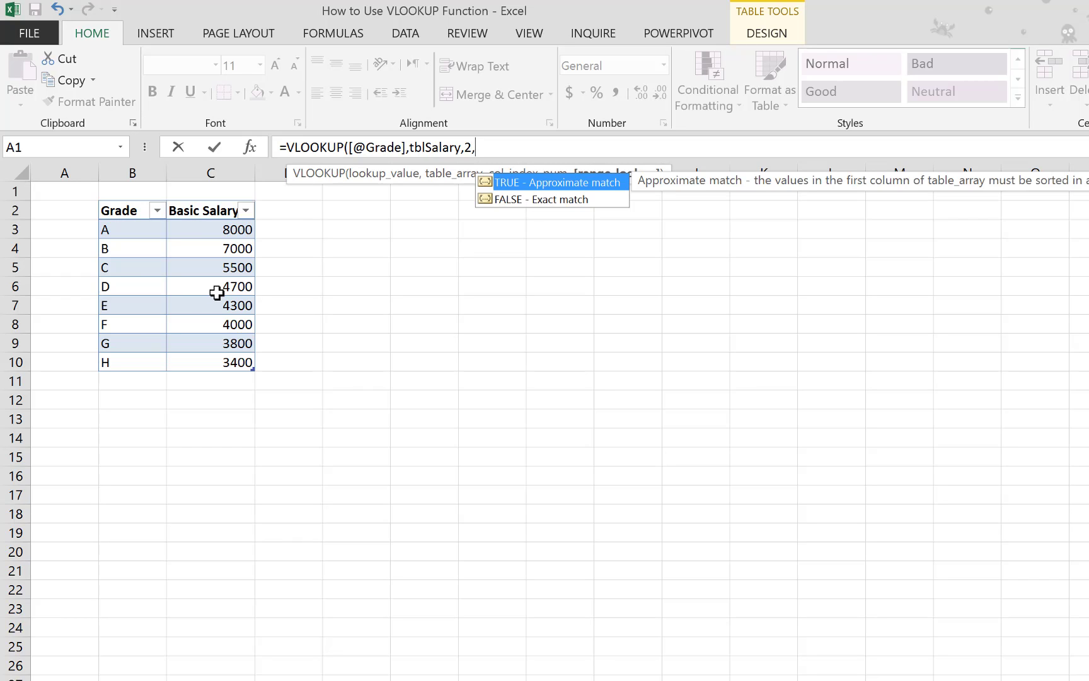
pyautogui.click(575, 198)
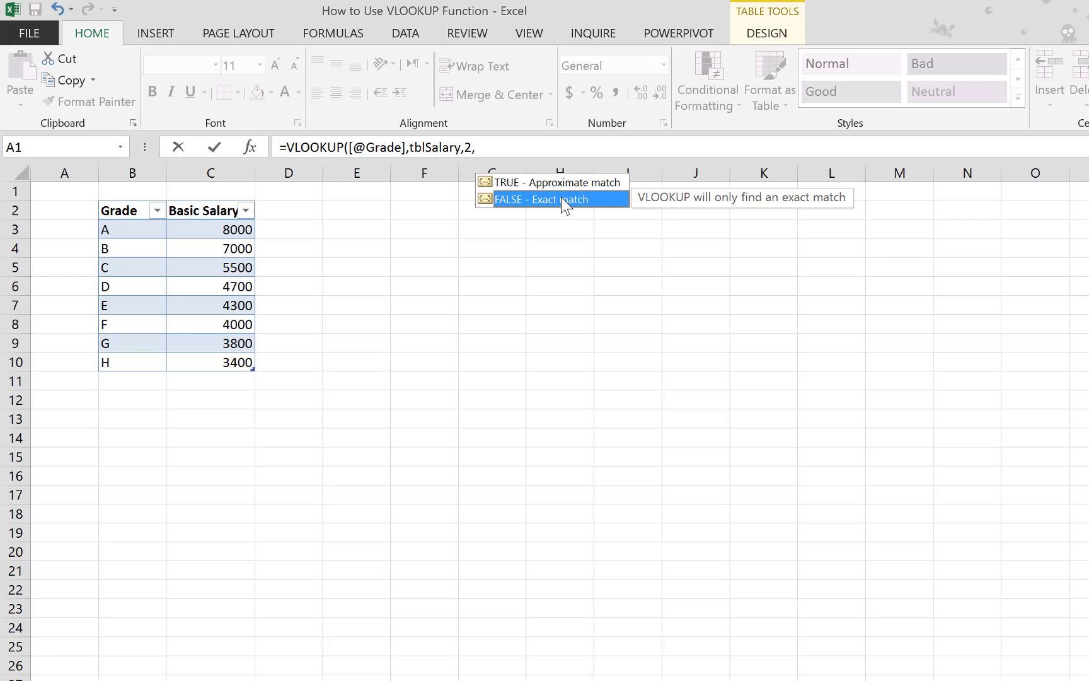
pyautogui.doubleClick(561, 198)
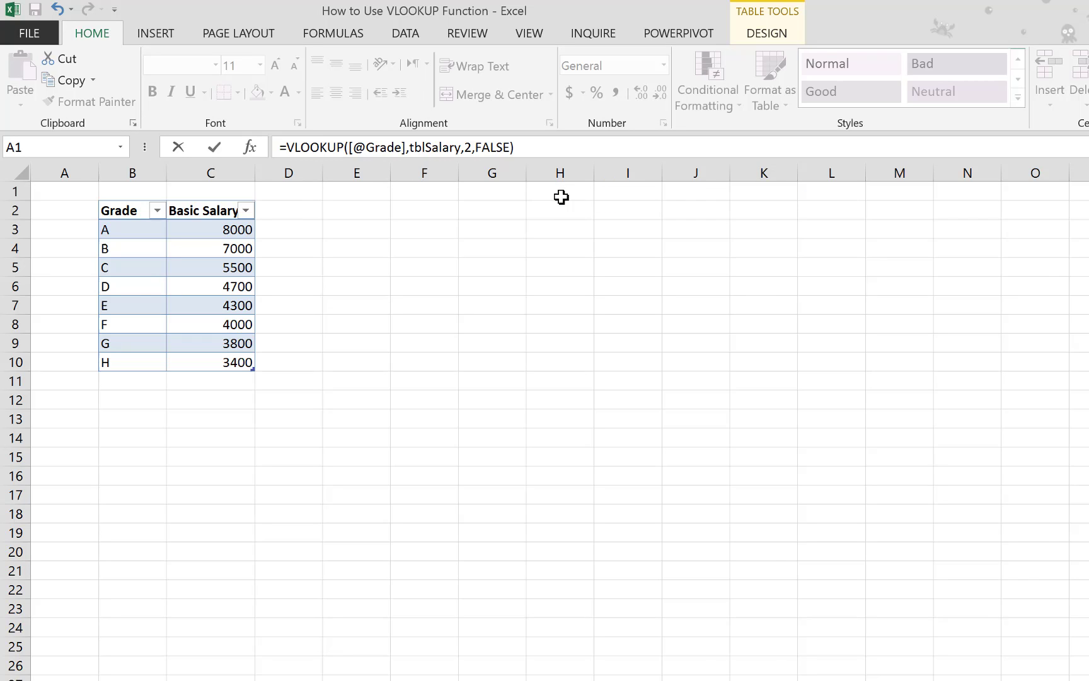
pyautogui.press('Return')
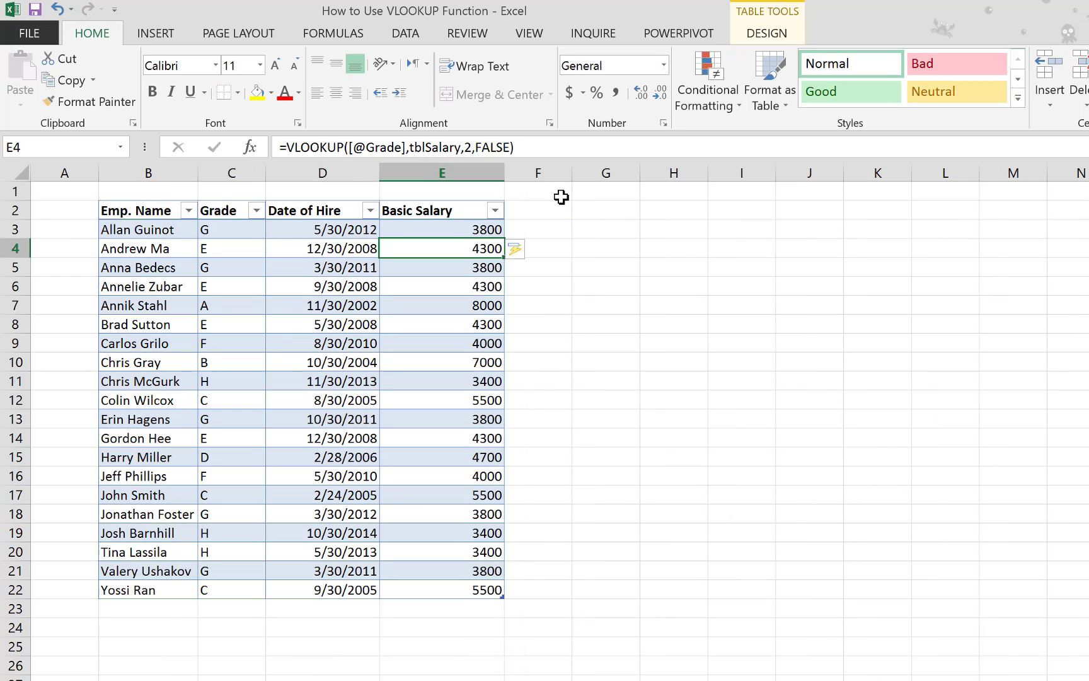
pyautogui.click(455, 232)
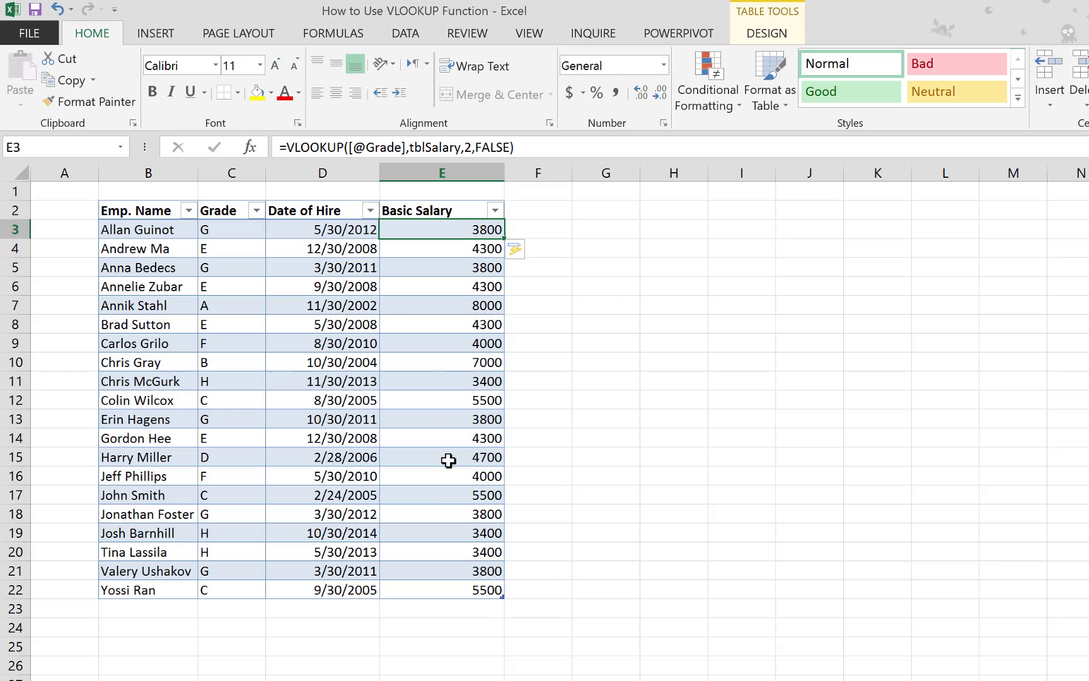
pyautogui.click(237, 234)
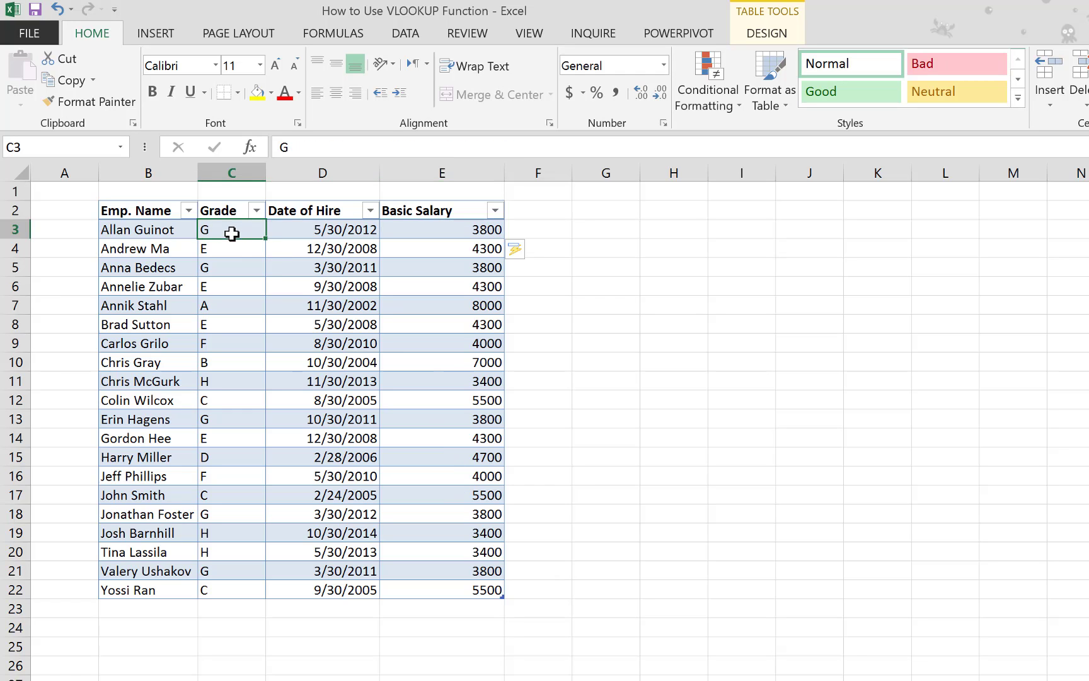